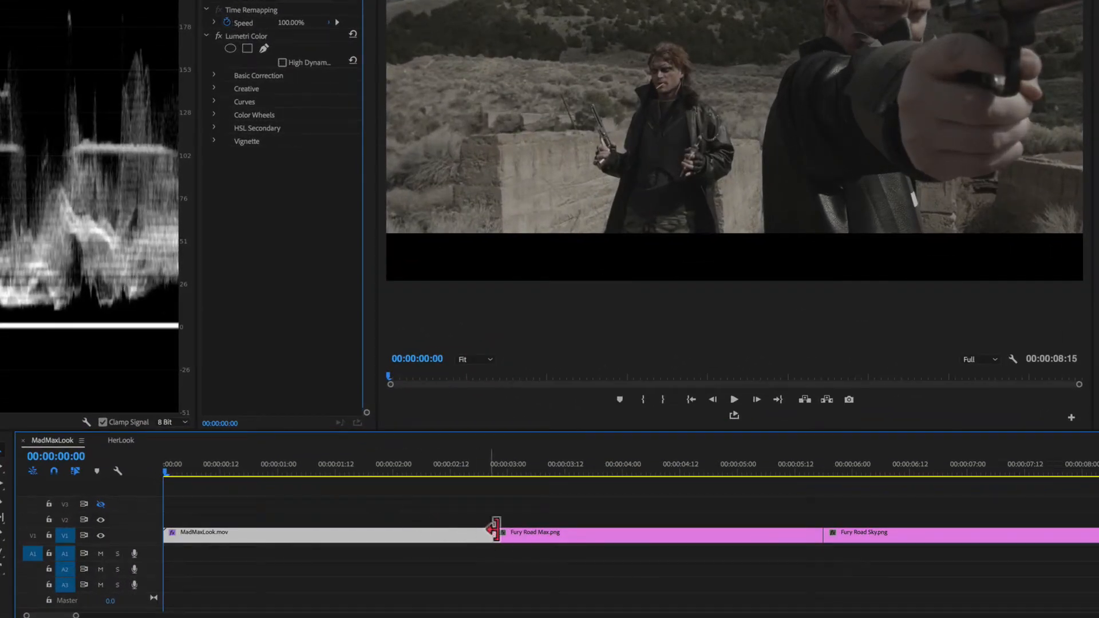
Place Fury Road Max.png above MadMaxLook.mov at the sequence start, scaled to 50 and moved to the right half of the frame
drag(521, 535, 177, 521)
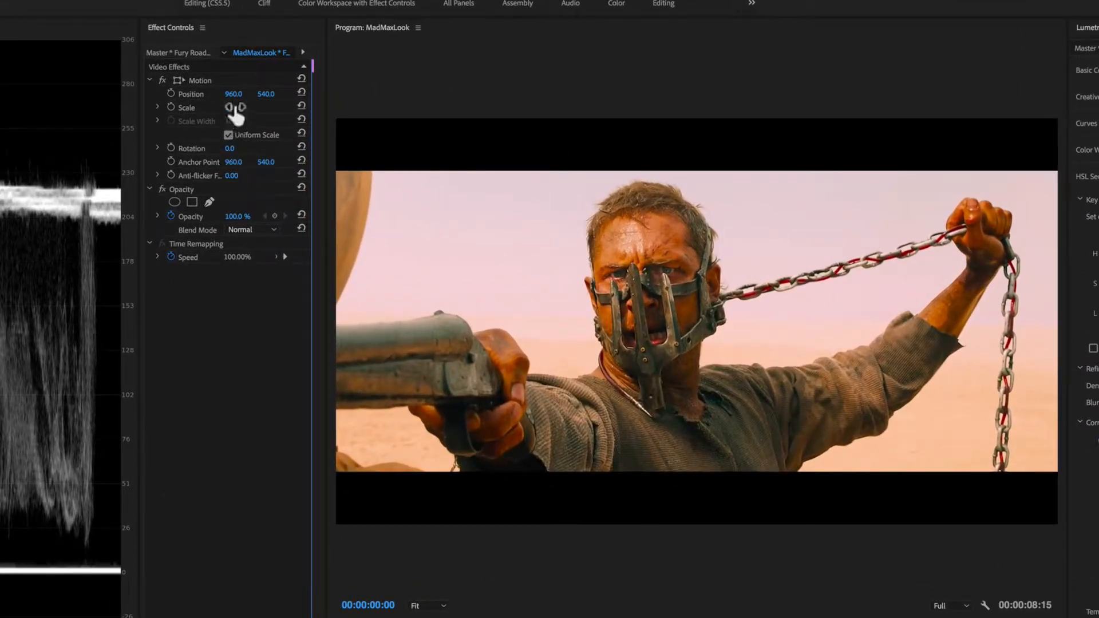
click(235, 109)
text(50)
key(Return)
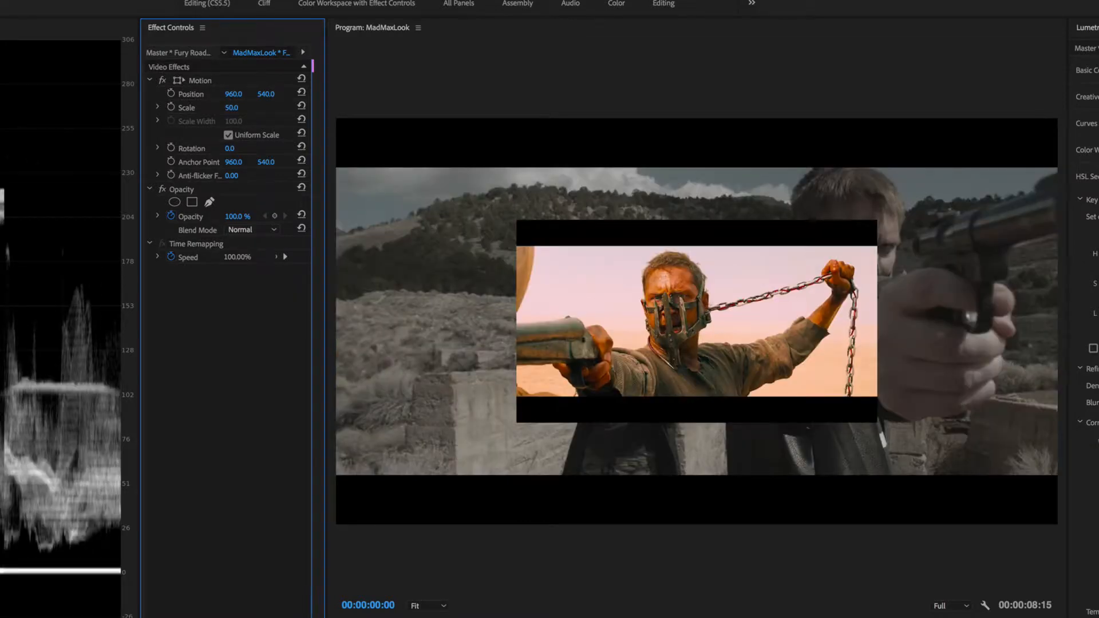
drag(235, 94, 510, 94)
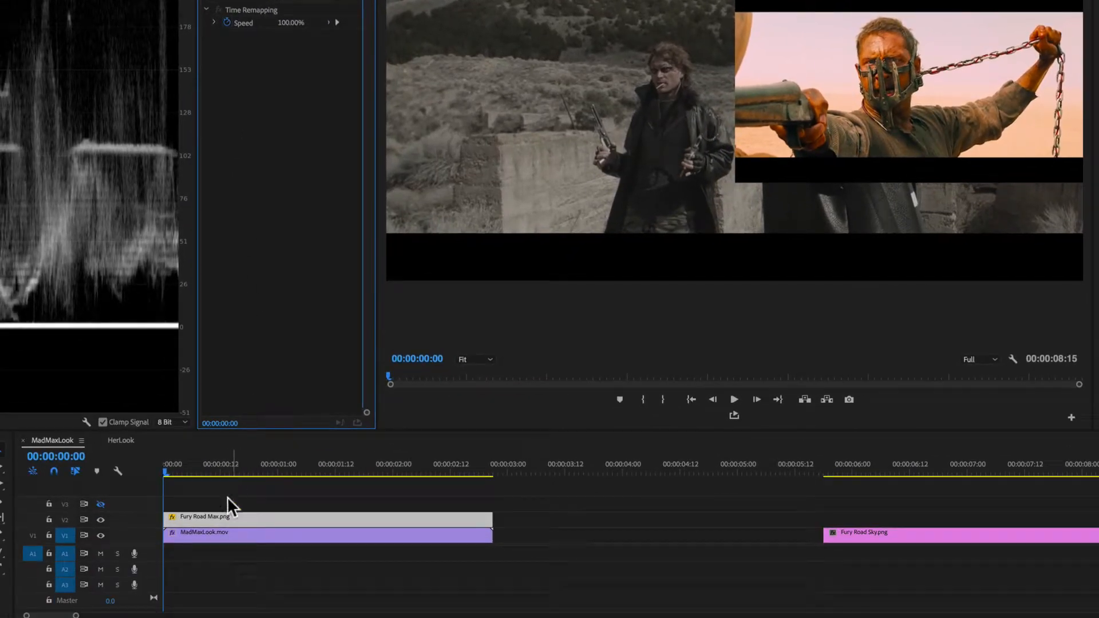
Scale MadMaxLook.mov to 50 and set its horizontal position to 480 so it fills the left half of the frame
click(216, 533)
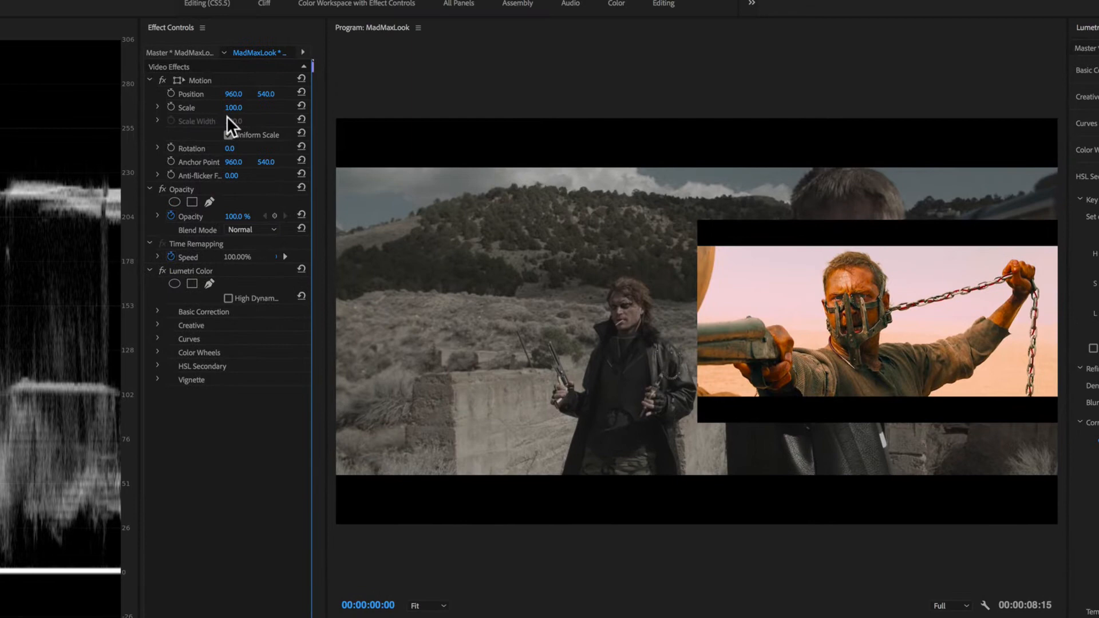
click(240, 107)
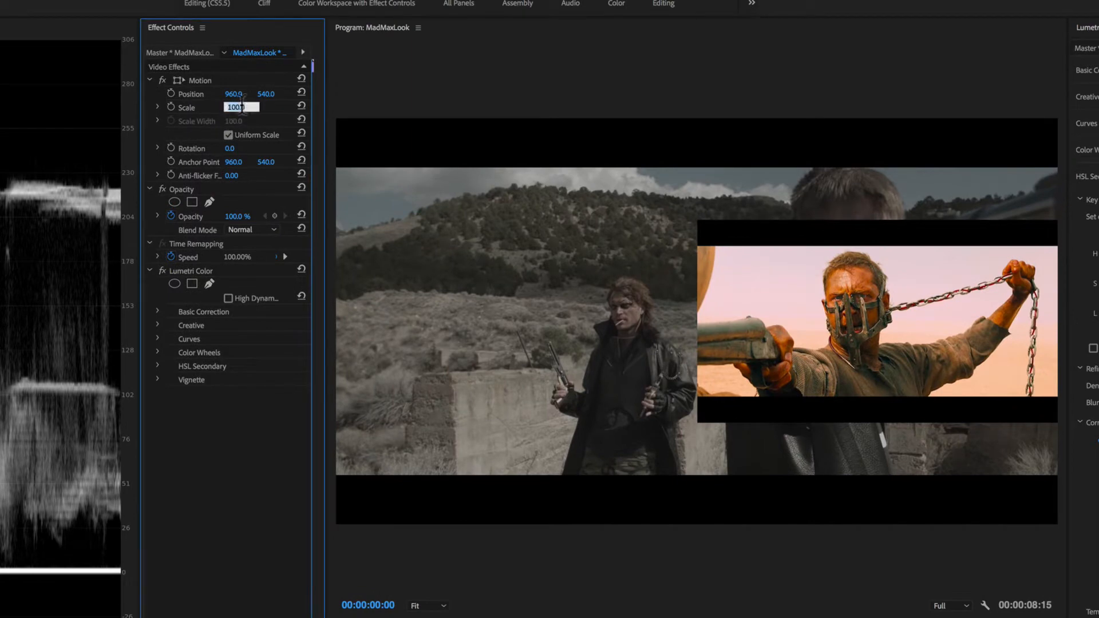
text(50)
key(Return)
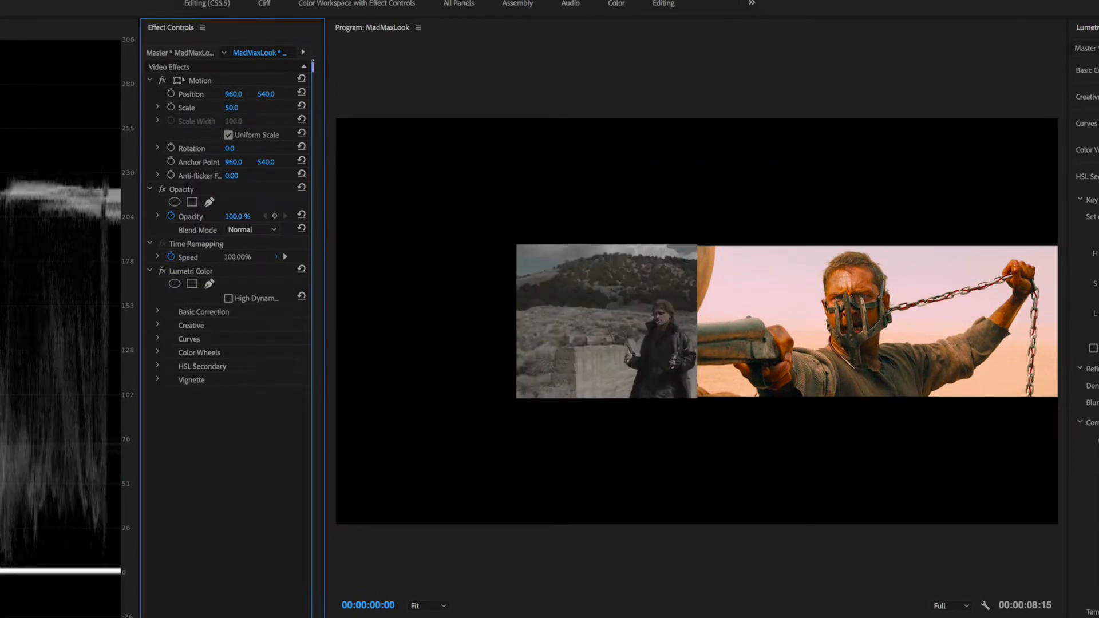
drag(235, 94, 1, 94)
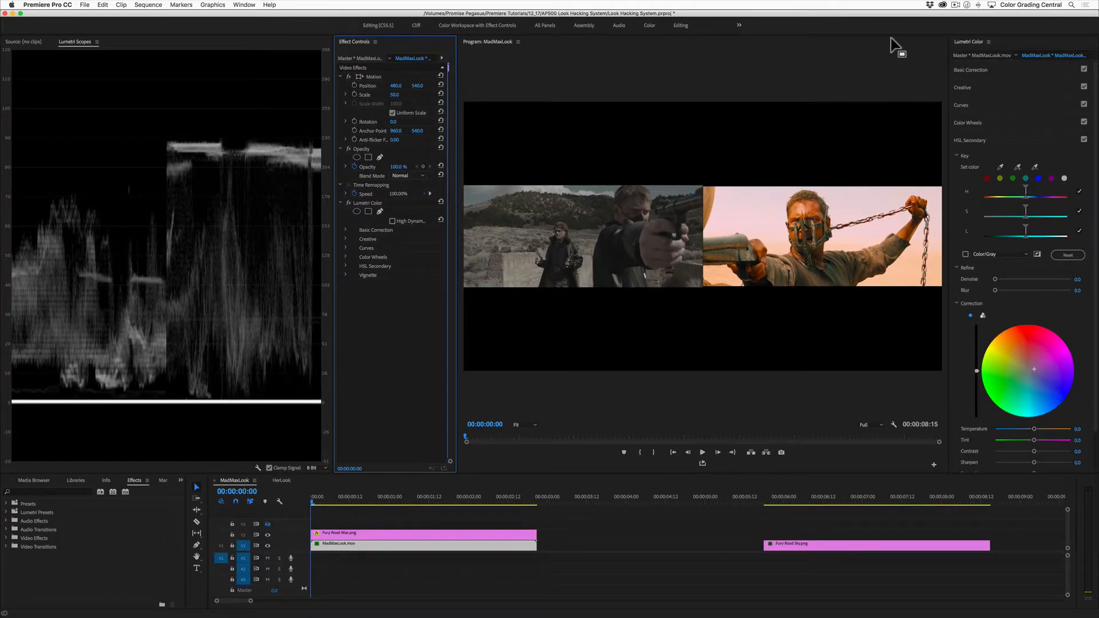
Set MadMaxLook.mov's saturation to 200 and shape its master RGB curve with tighter black and white points, lifted midtones and darker shadows
click(971, 70)
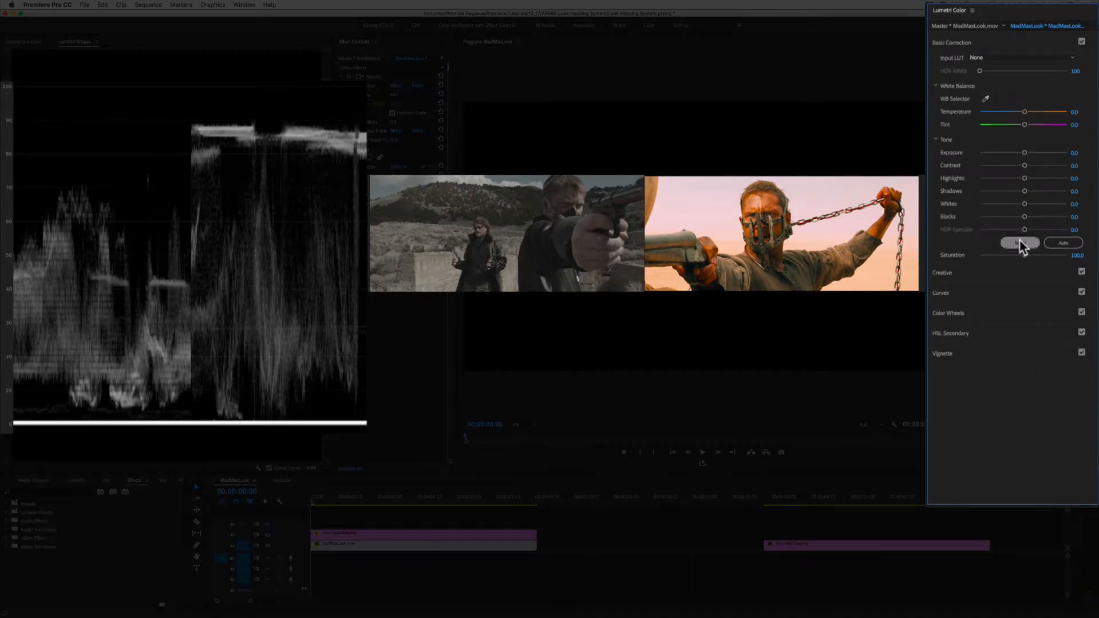
drag(1025, 255, 1095, 261)
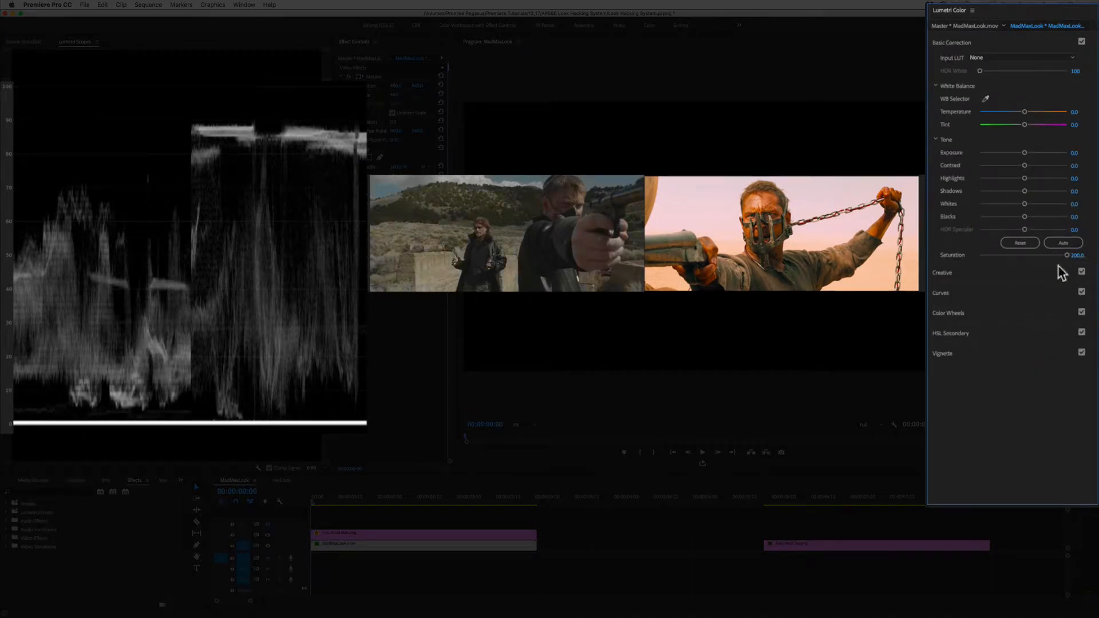
click(1006, 293)
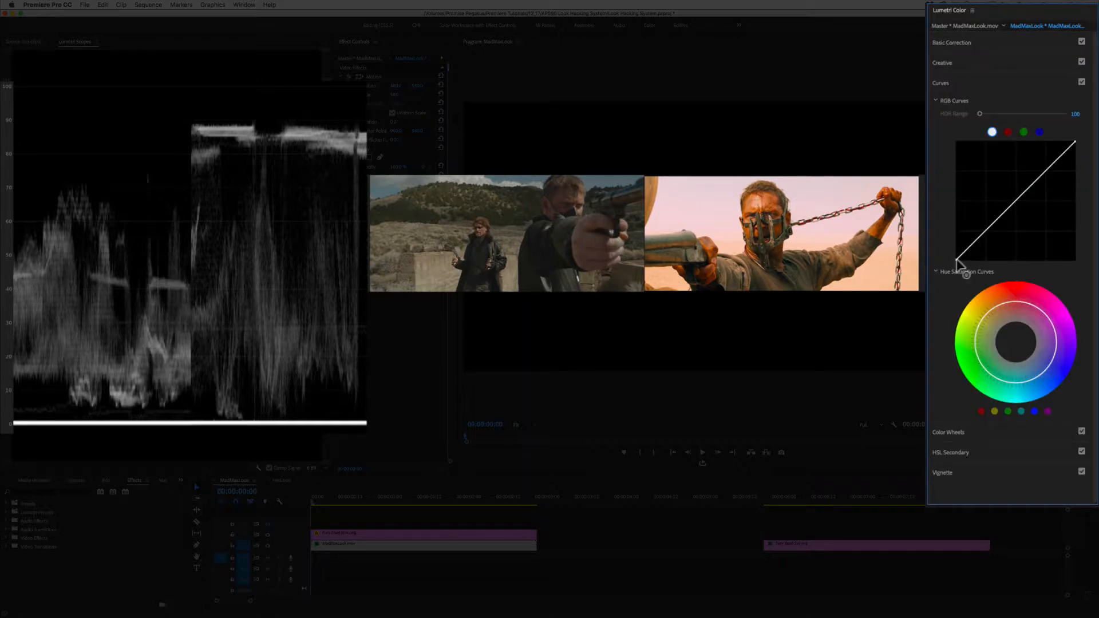
drag(956, 260, 959, 260)
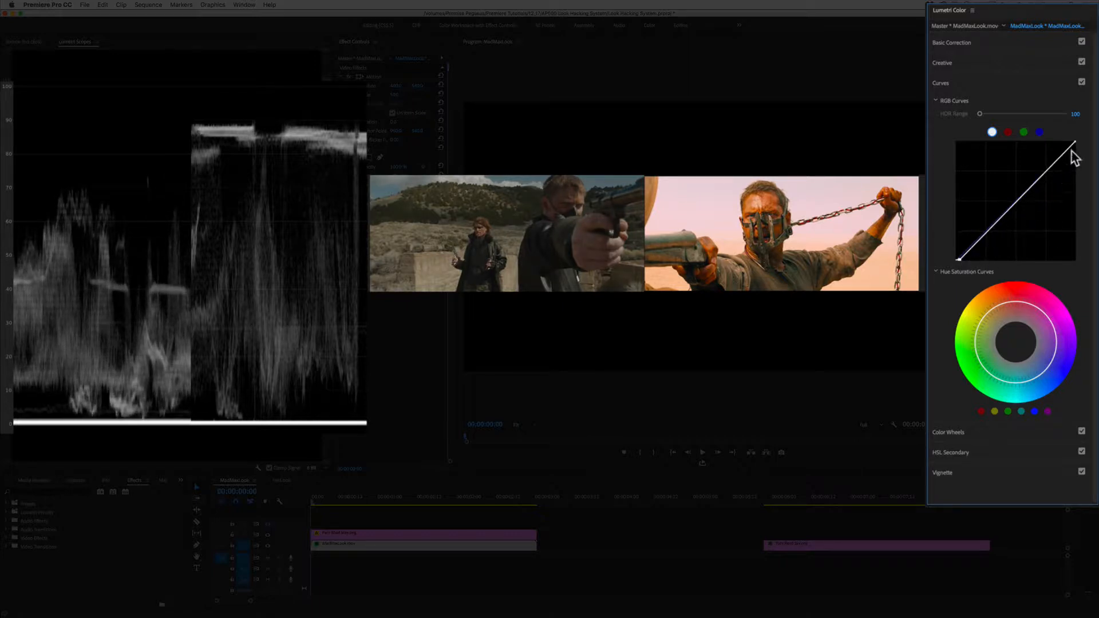
drag(1075, 146, 1050, 146)
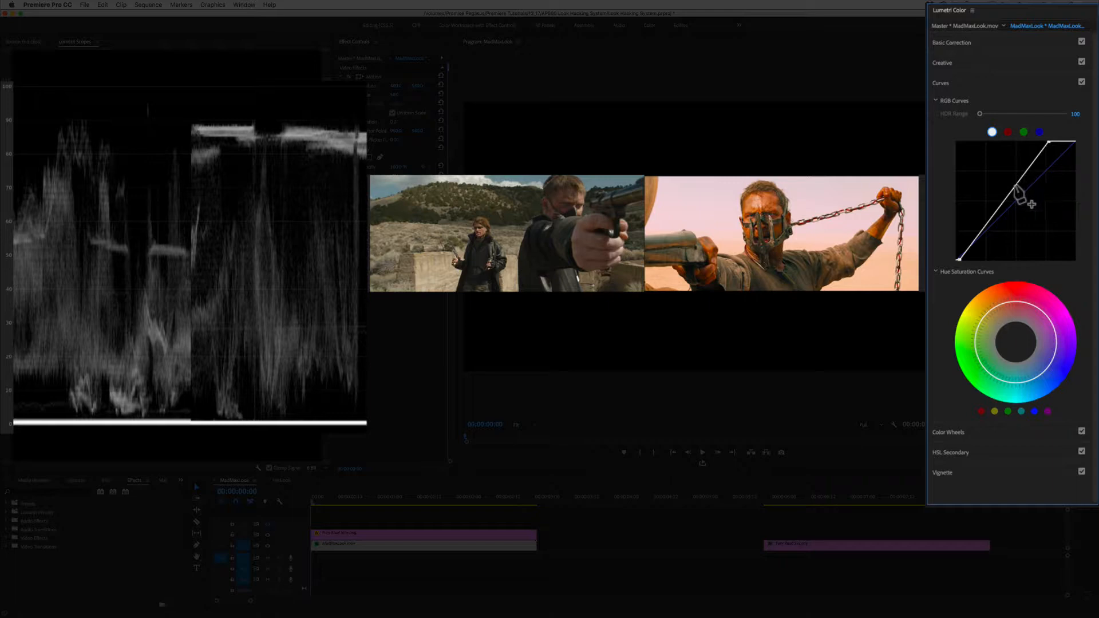
drag(1015, 189, 1005, 184)
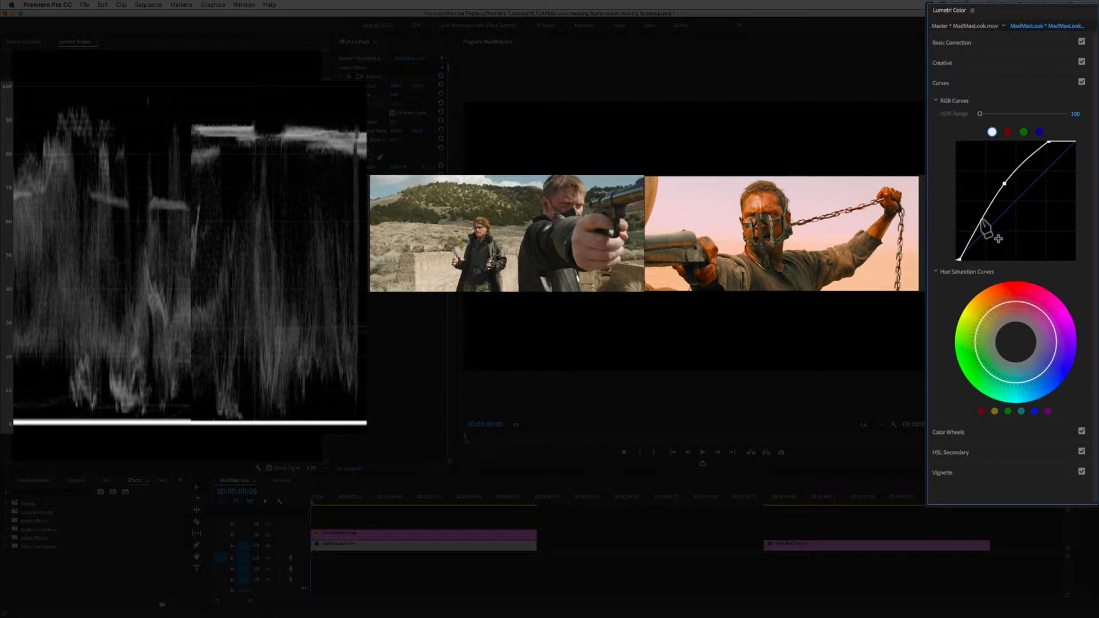
drag(983, 222, 981, 233)
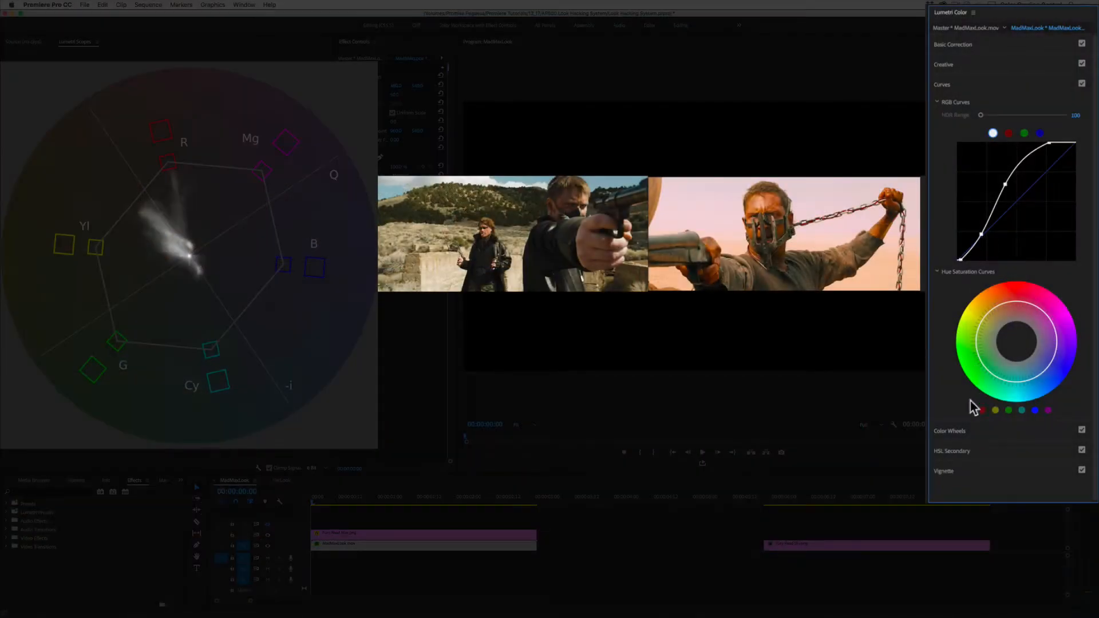
Push the highlights color wheel of MadMaxLook.mov strongly toward orange
click(962, 429)
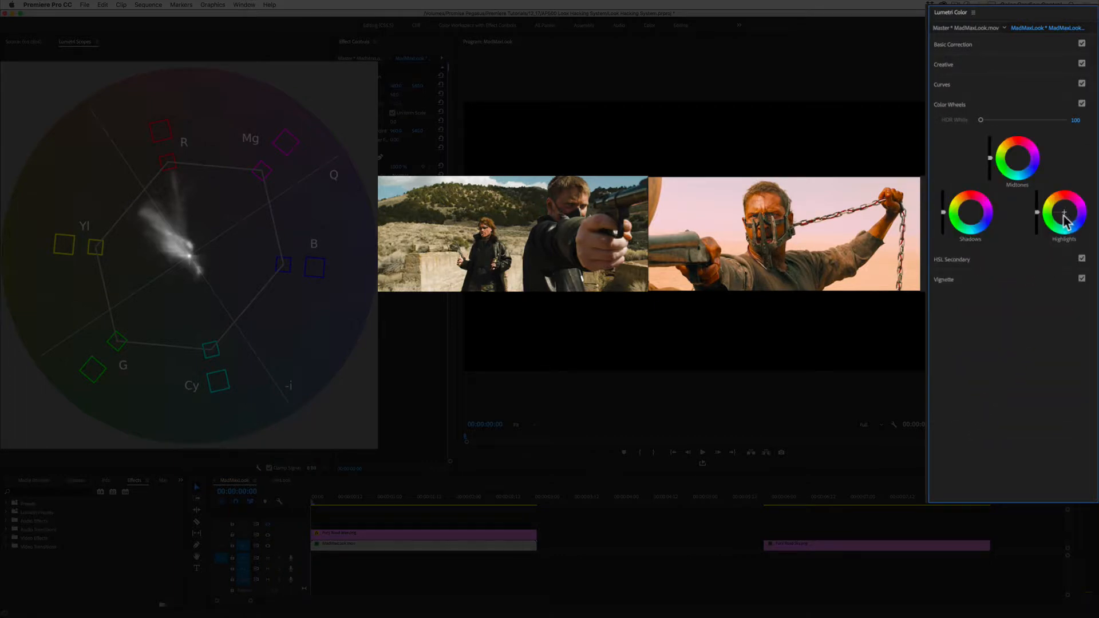
mouse_move(1064, 218)
mouse_down()
mouse_move(1069, 202)
mouse_move(1053, 195)
mouse_up()
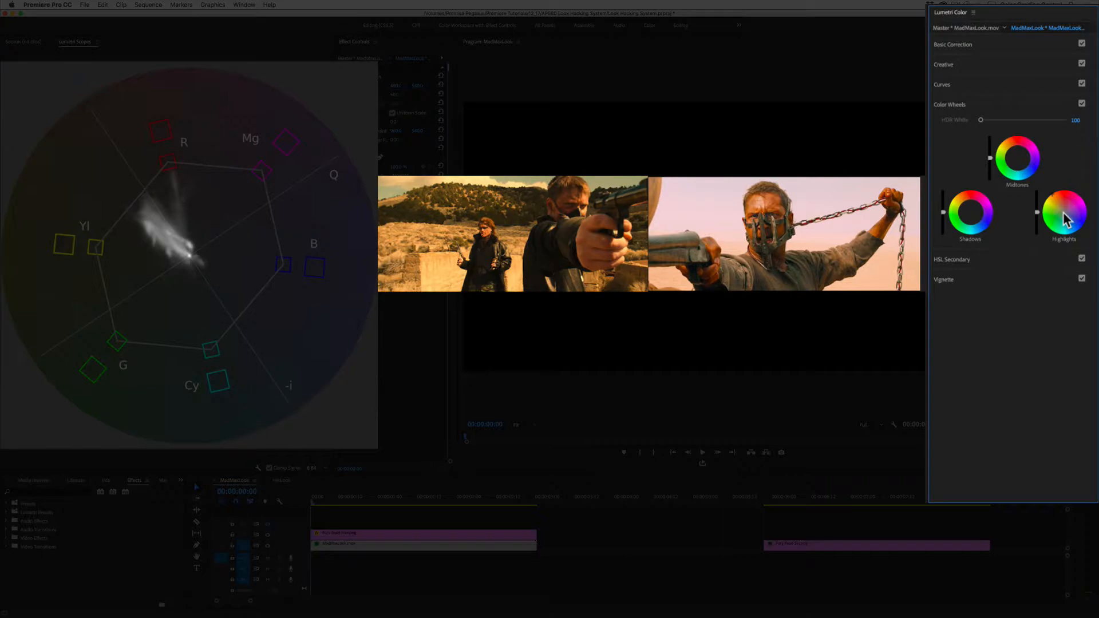
Anchor the red curve of MadMaxLook.mov through the midtones and highlights, and pull its shadows down slightly
click(983, 86)
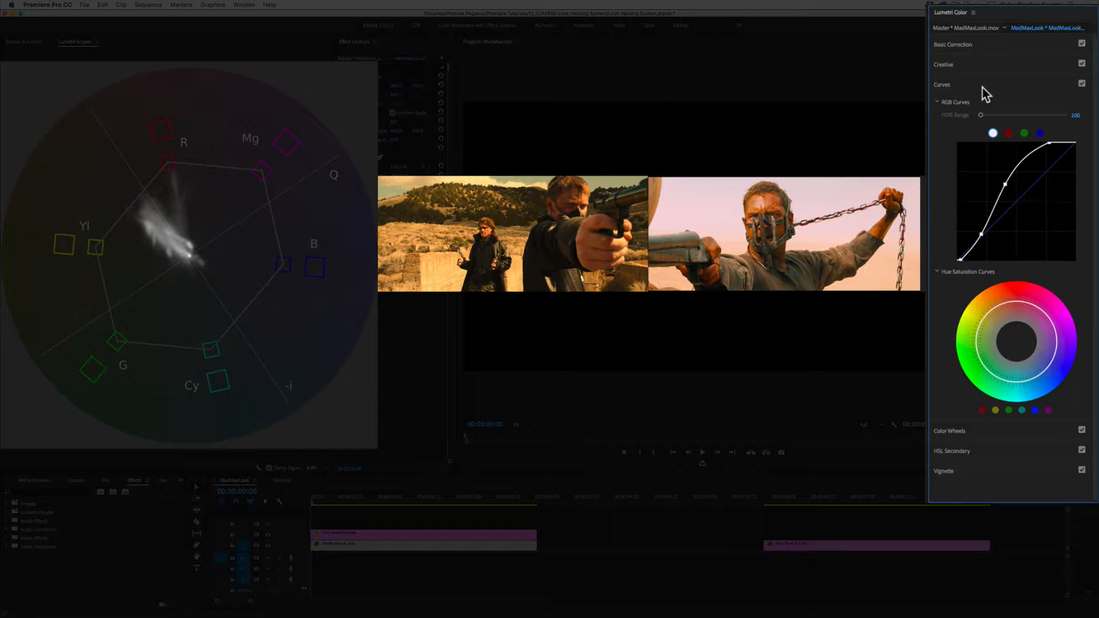
click(1009, 133)
click(1001, 219)
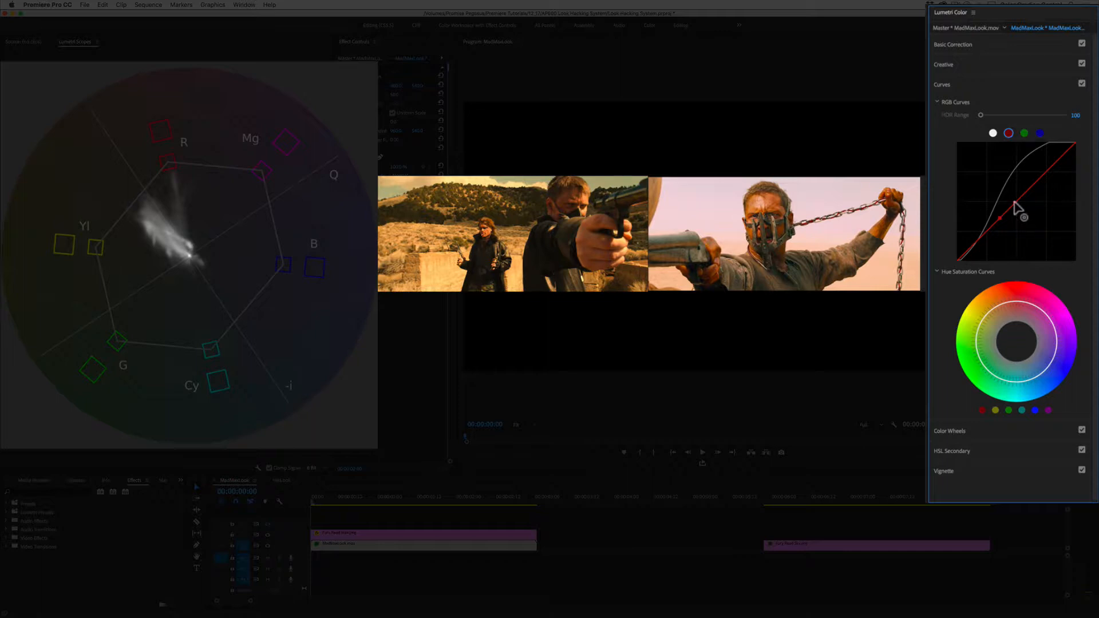
click(1015, 203)
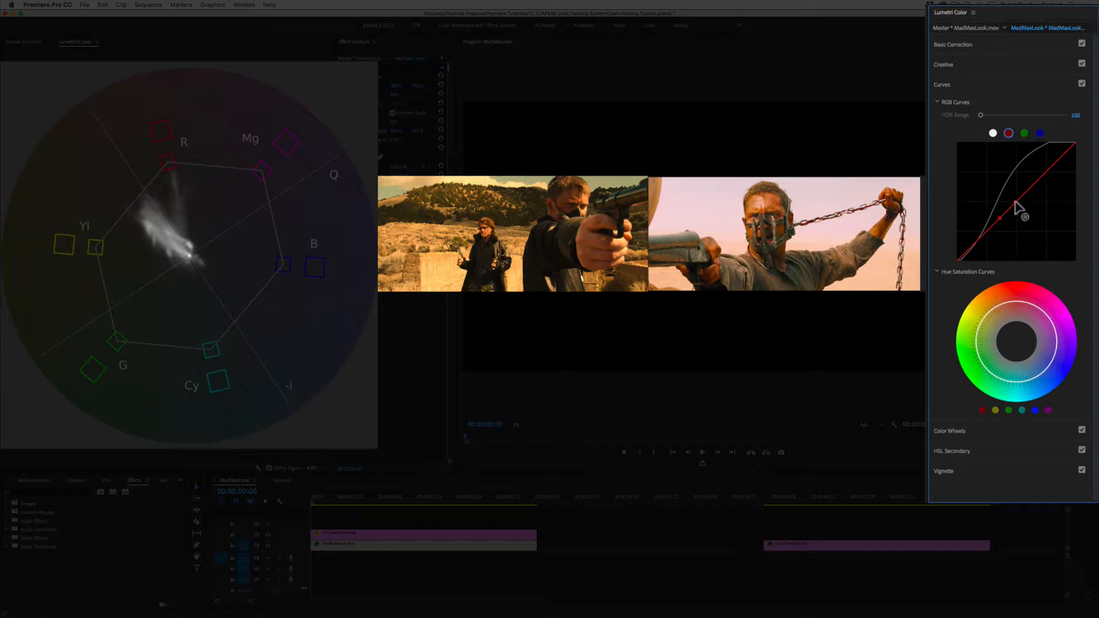
click(1037, 181)
click(1038, 178)
drag(982, 237, 984, 239)
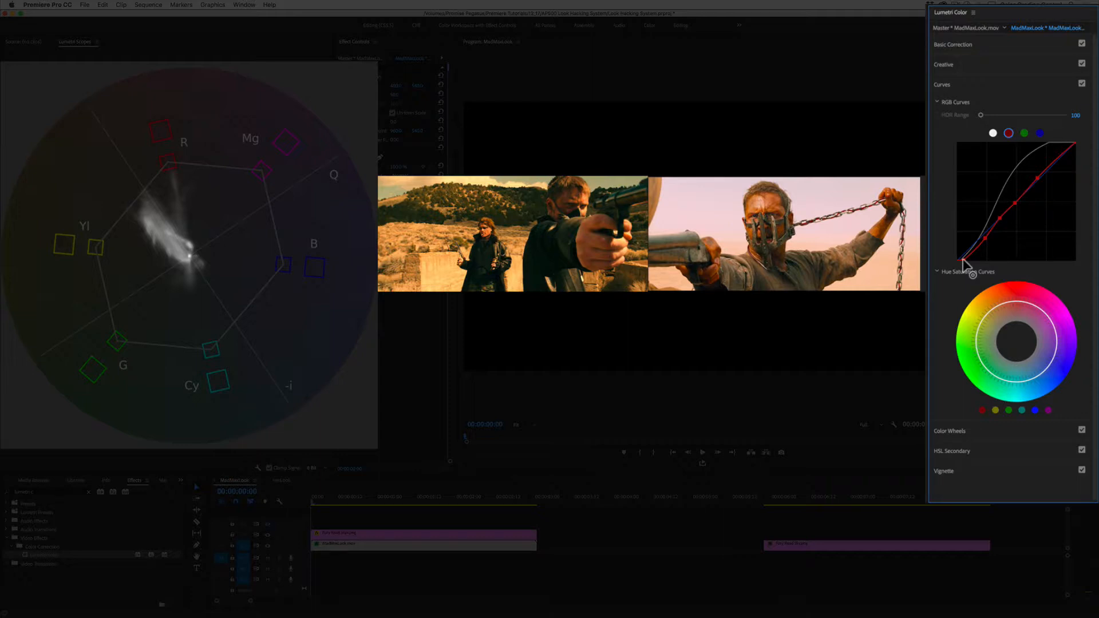
Anchor the green curve's midtones with two points and lower its shadows slightly
click(1025, 134)
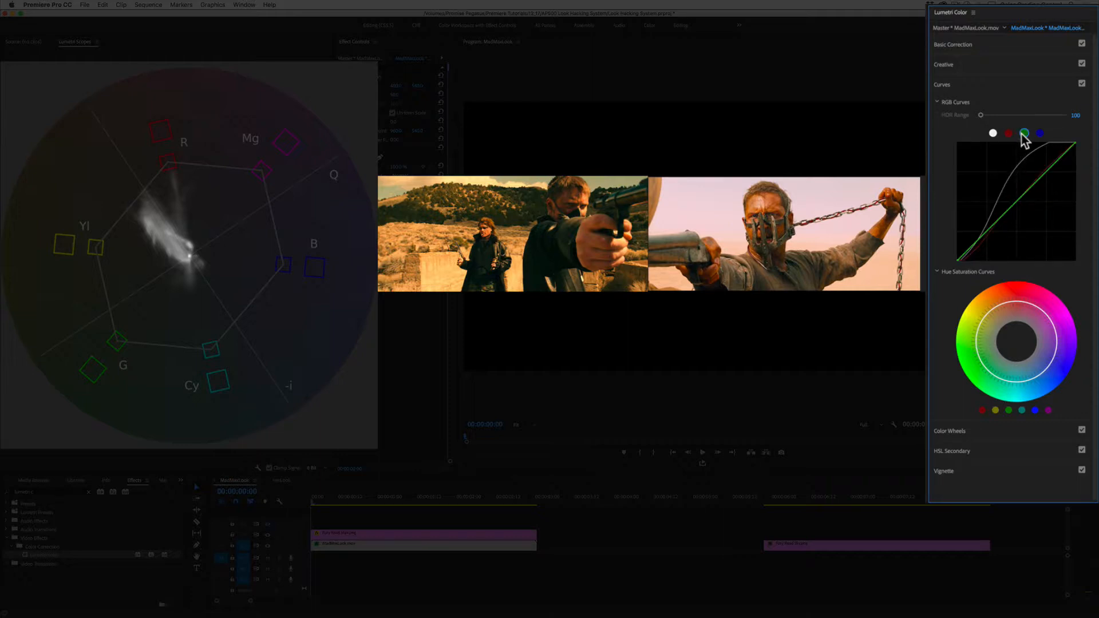
click(1001, 218)
click(1015, 203)
drag(980, 238, 980, 240)
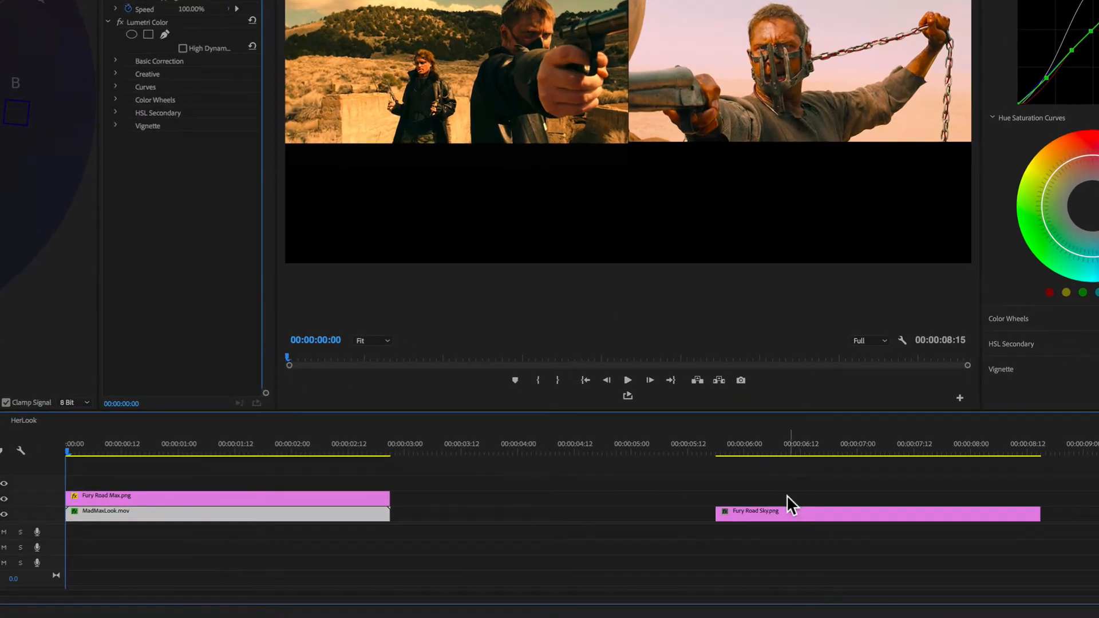
Stack Fury Road Sky.png above Fury Road Max.png at the sequence start and paste only Fury Road Max.png's Motion attributes onto it
drag(777, 512, 96, 483)
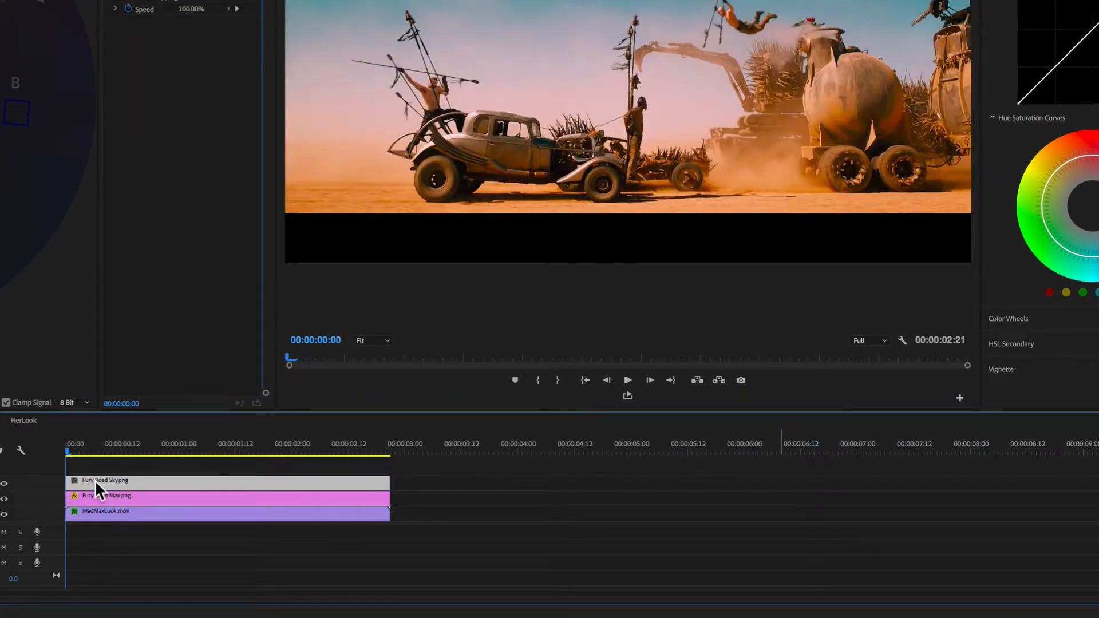
click(95, 494)
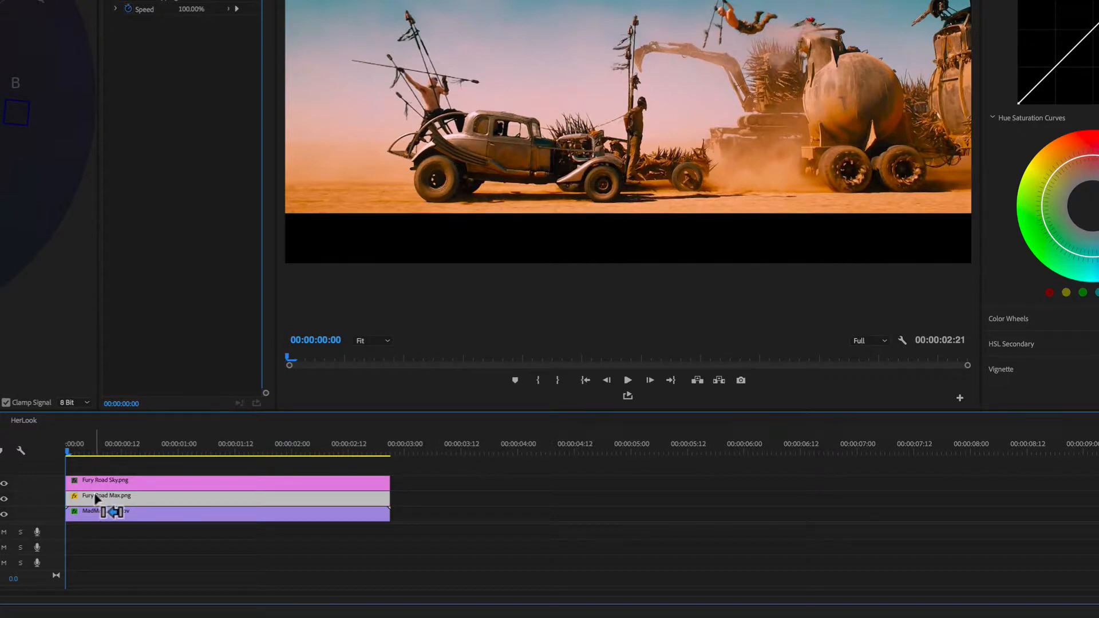
key(ctrl+c)
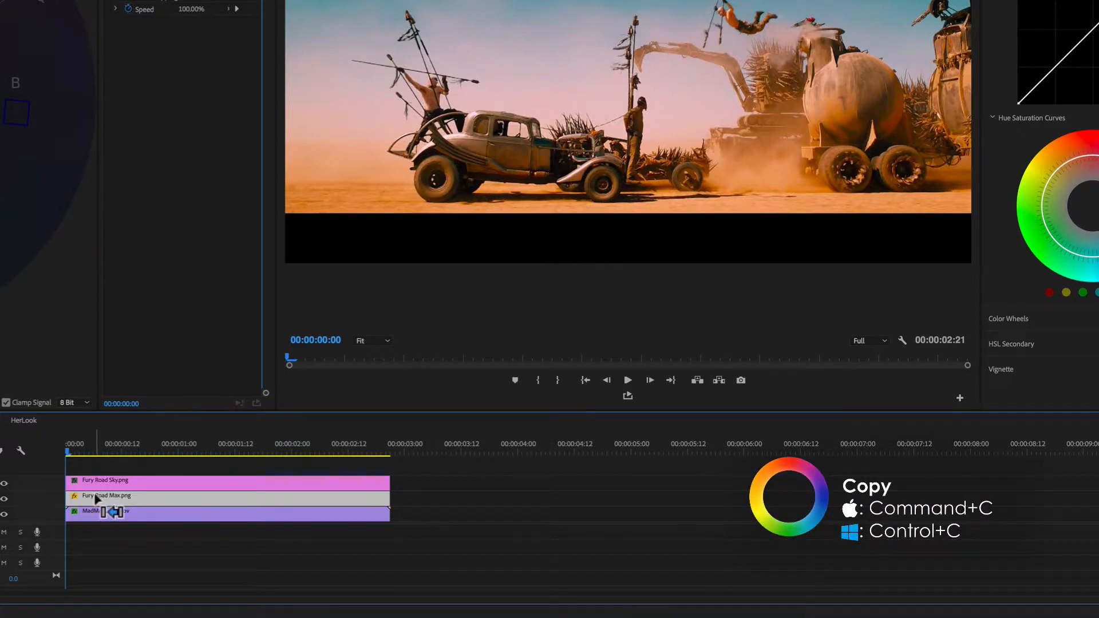
click(92, 478)
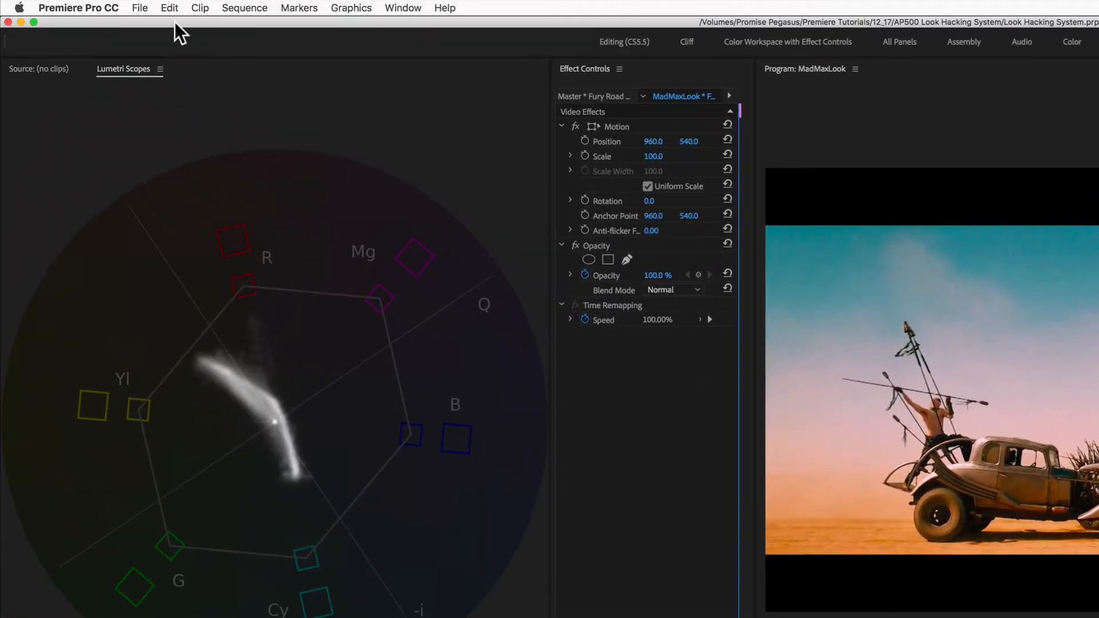
click(171, 8)
click(191, 114)
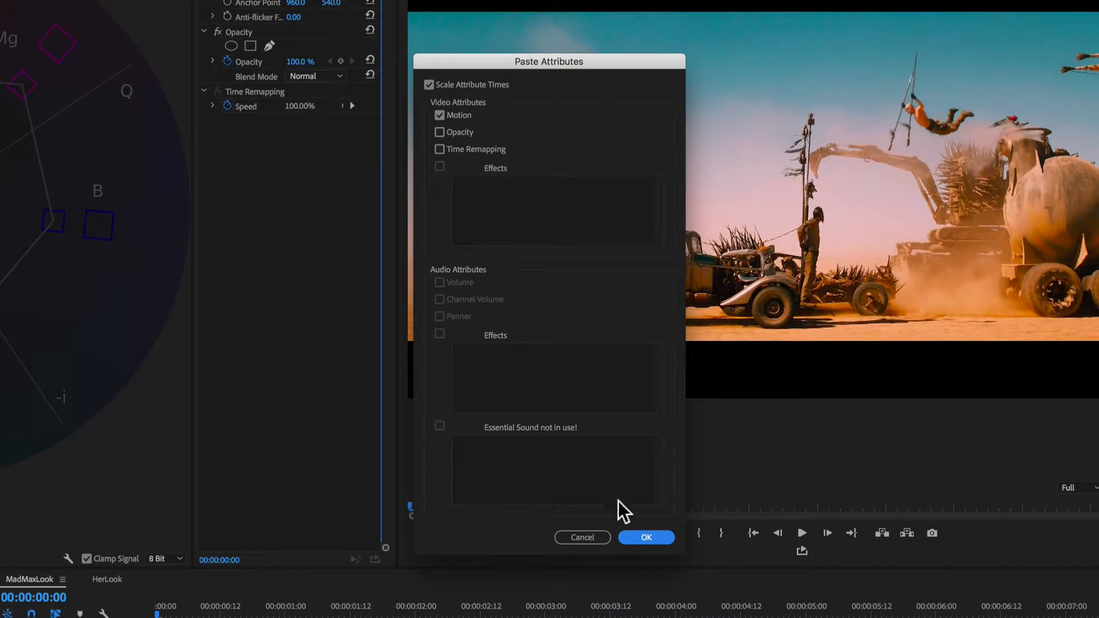
click(641, 539)
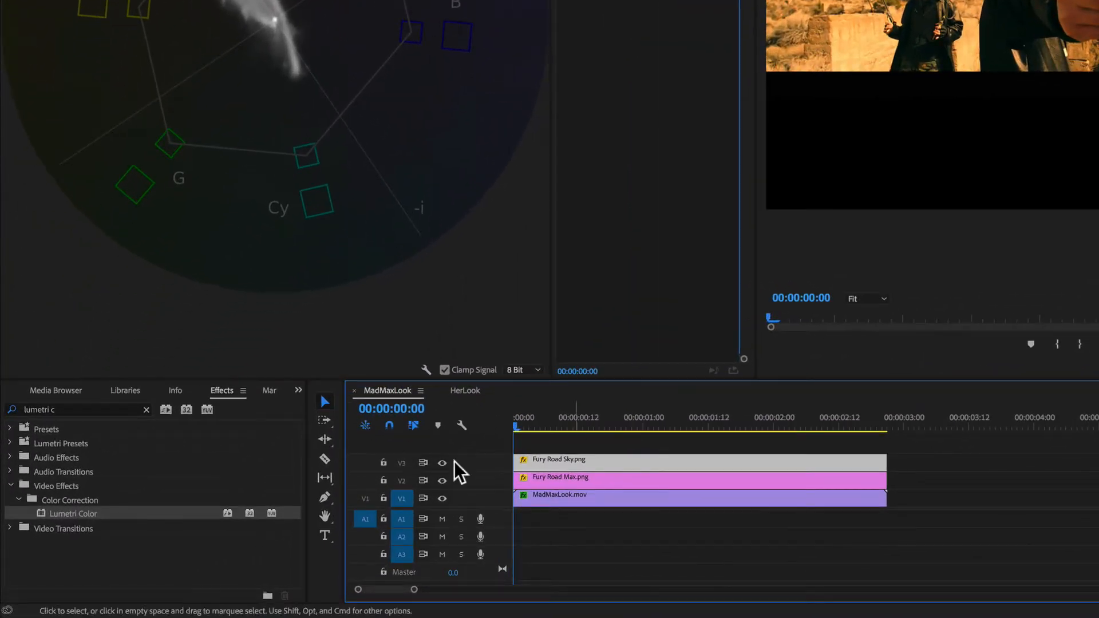
Add a second Lumetri Color effect to MadMaxLook.mov and place it above the existing one in the effect order
drag(43, 515, 541, 500)
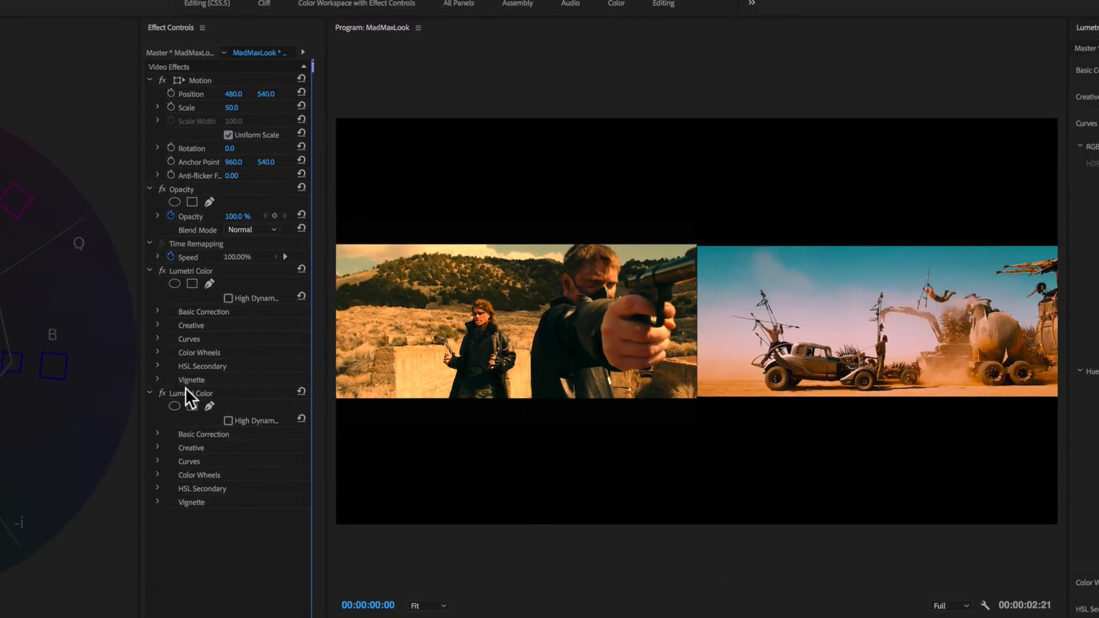
drag(602, 65, 601, 31)
drag(186, 362, 176, 264)
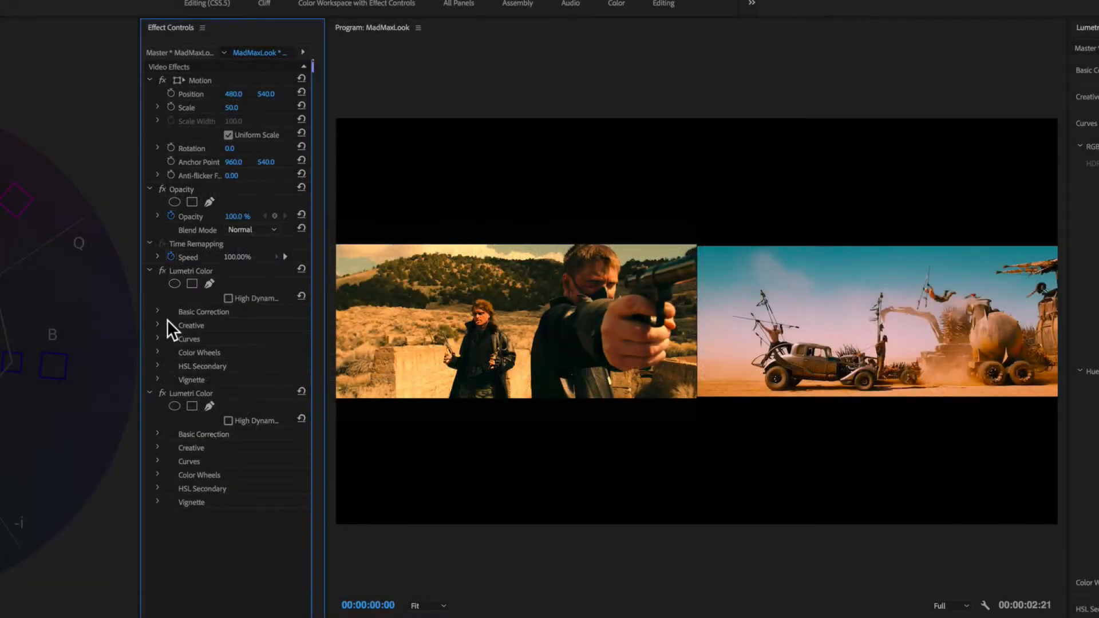
Turn off the lower Lumetri Color effect and sample the sky as the upper effect's HSL Secondary key color
click(163, 394)
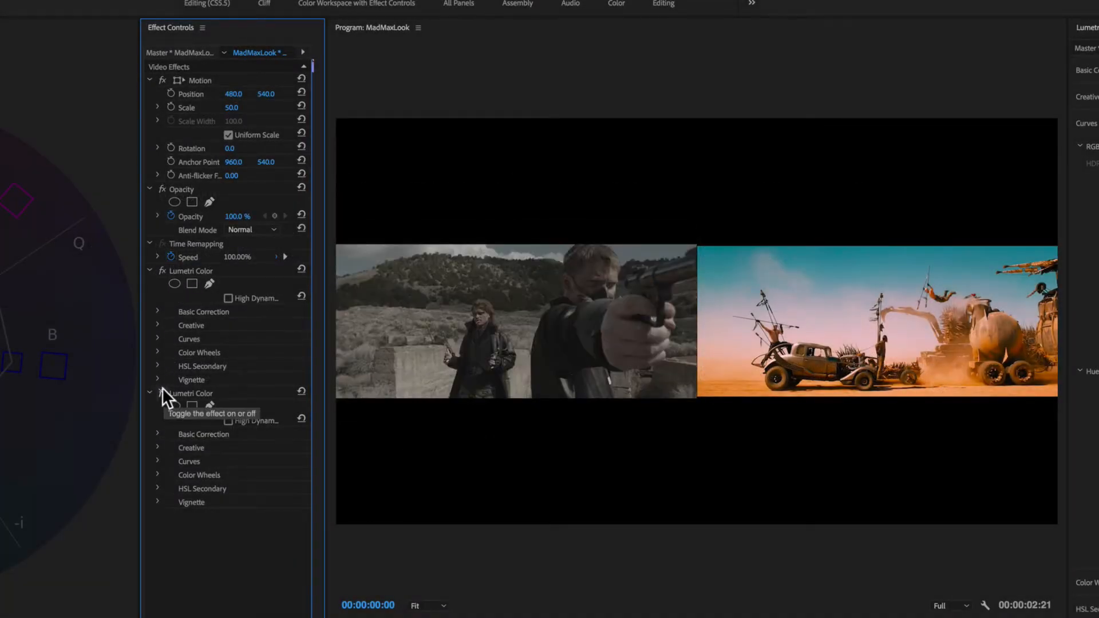
click(156, 364)
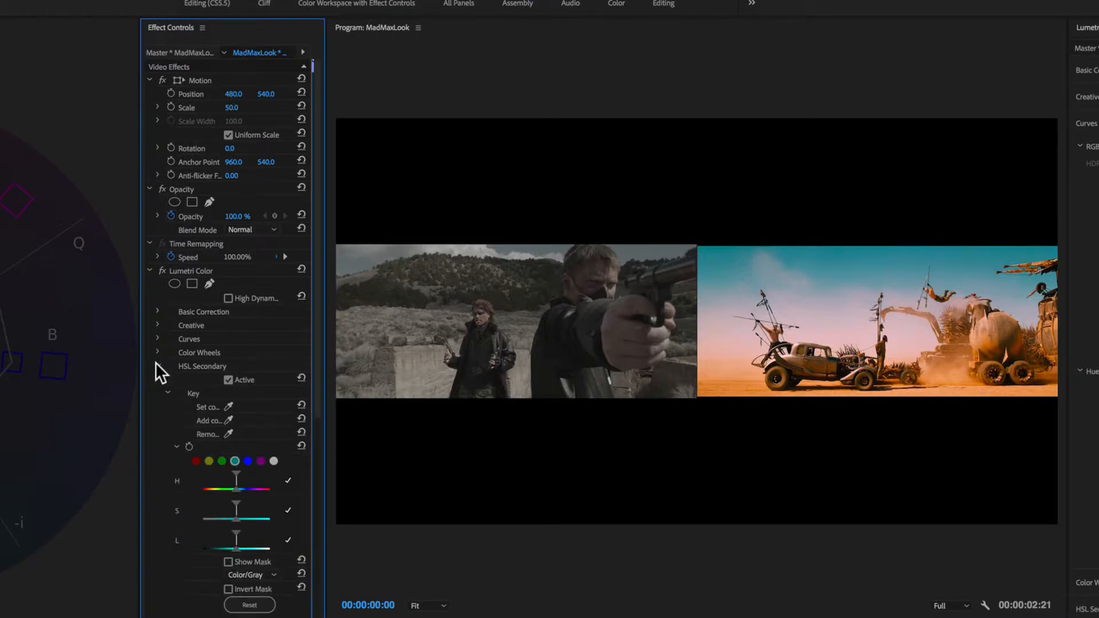
click(228, 407)
click(644, 250)
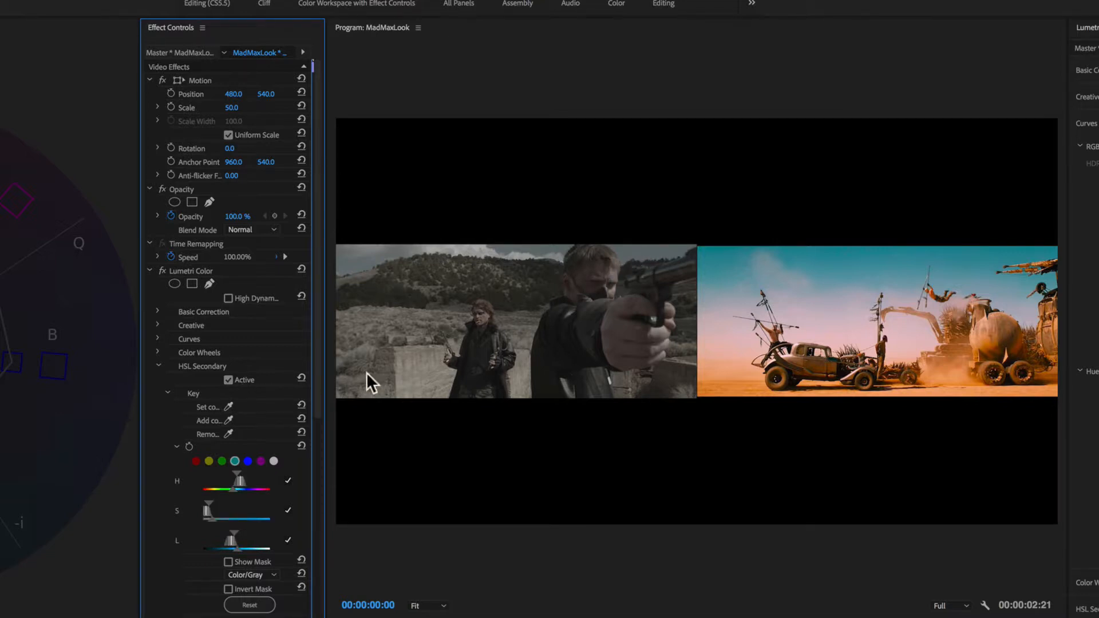
Show the HSL Secondary mask in Color/Gray and soften the sky key with a blur of 8.0
click(228, 561)
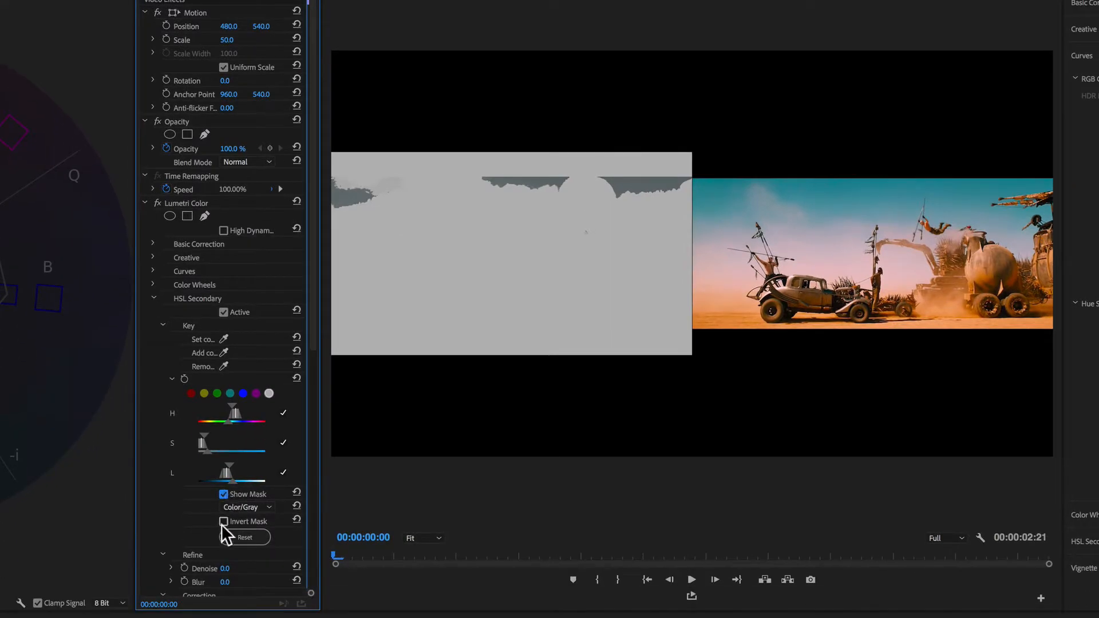
mouse_move(225, 569)
mouse_down()
mouse_move(269, 568)
mouse_move(229, 583)
mouse_move(240, 582)
mouse_up()
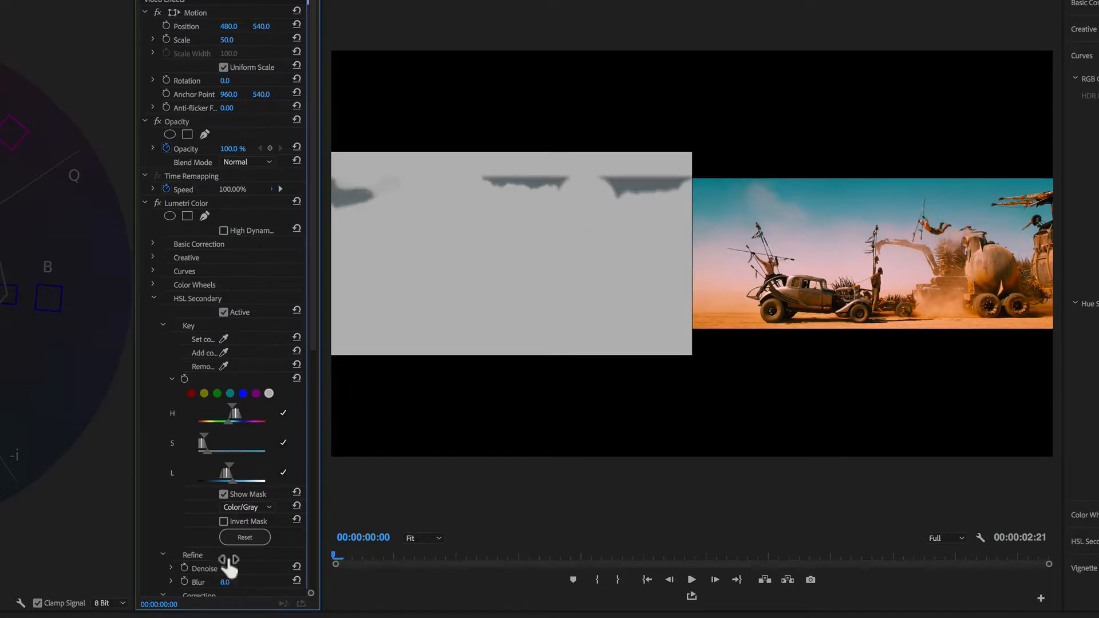
Hide the key mask, re-enable the lower Lumetri Color effect, and shift the keyed sky's HSL Secondary correction toward blue
click(224, 493)
scroll(223, 493, down, 6)
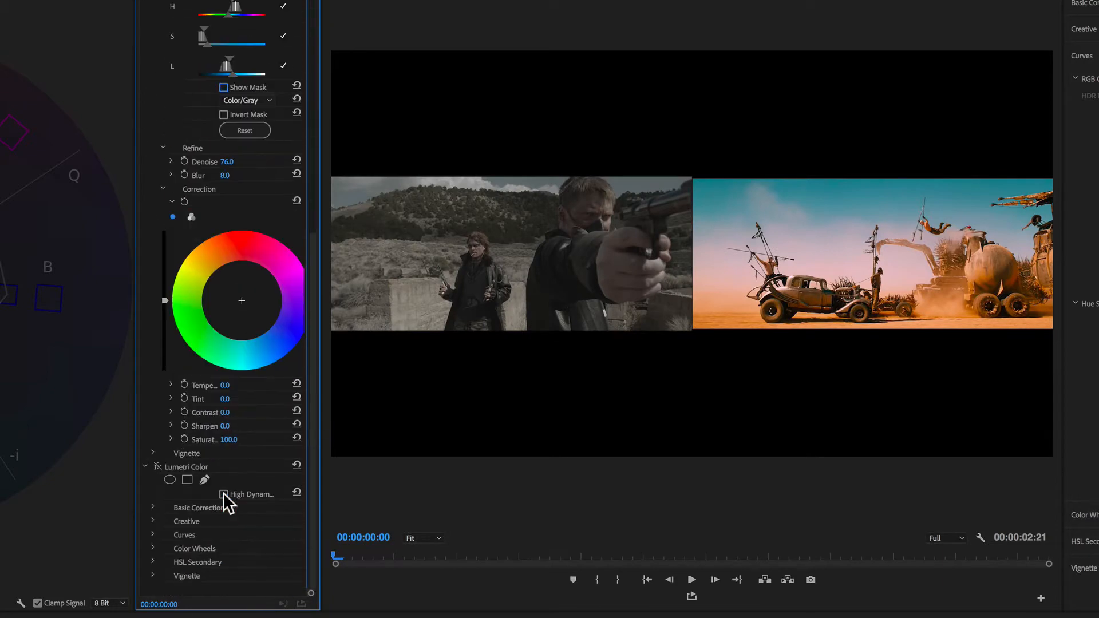
click(159, 463)
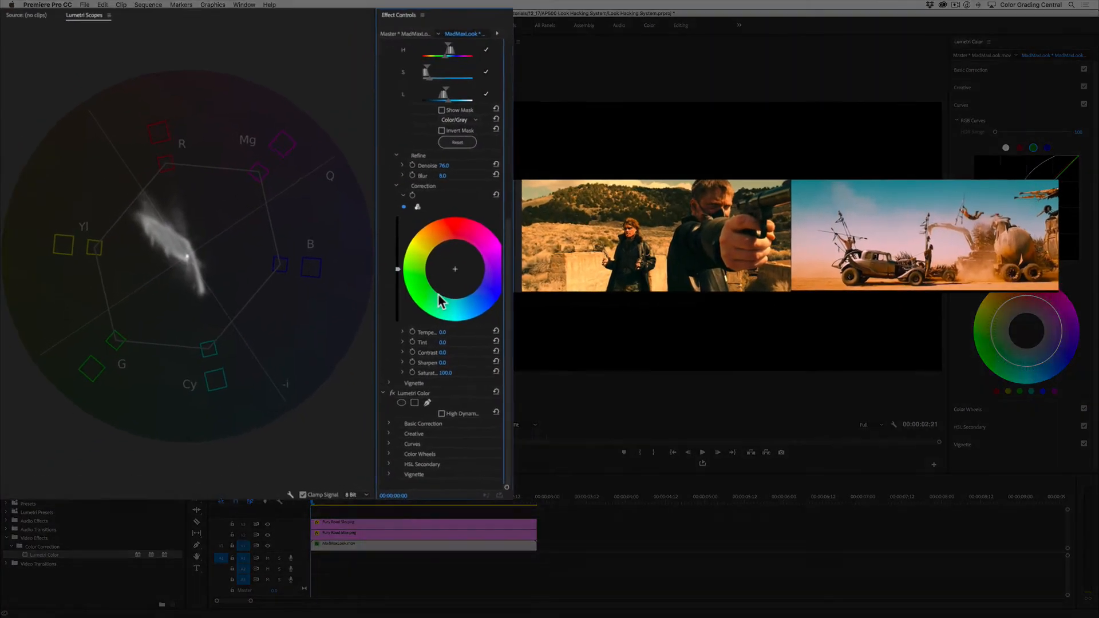
drag(472, 273, 484, 288)
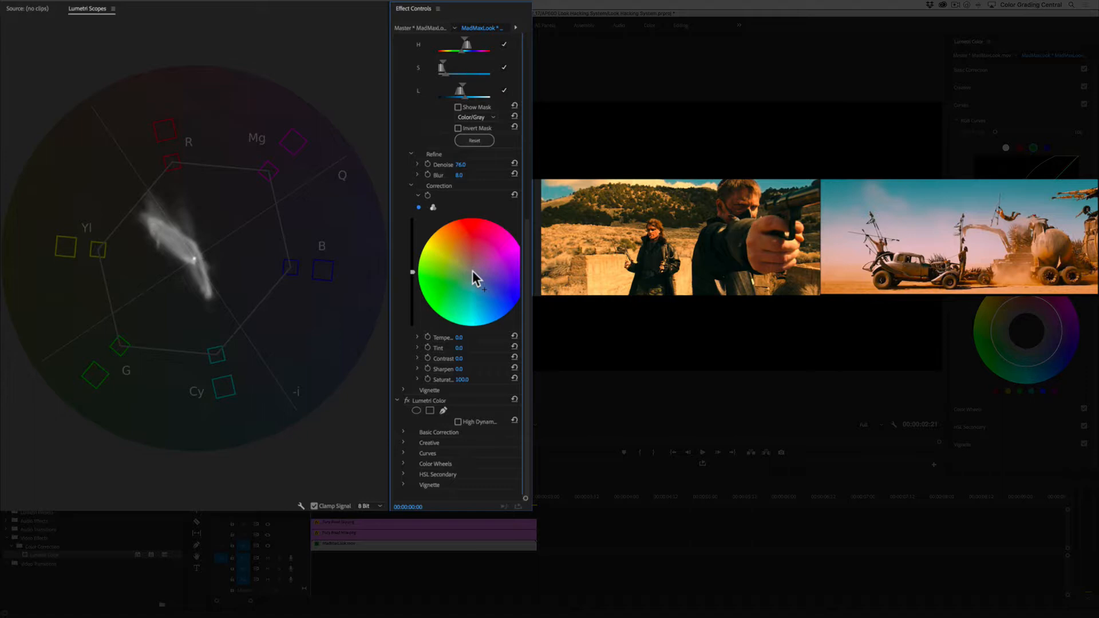
Compare the shot with the upper Lumetri Color sky correction switched off and on
scroll(472, 271, up, 10)
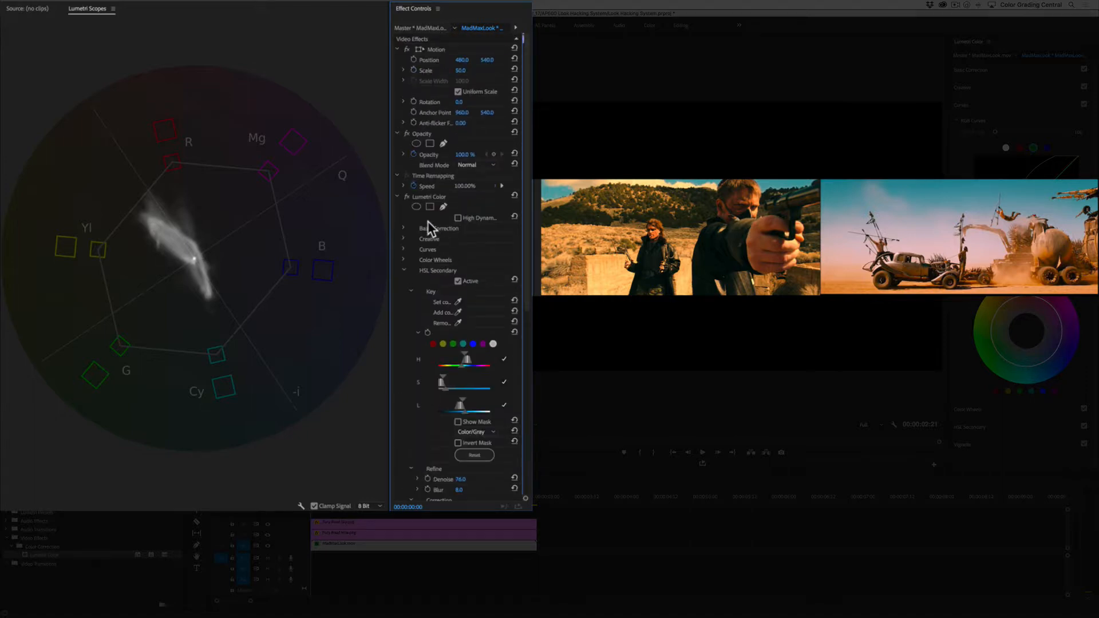
click(407, 196)
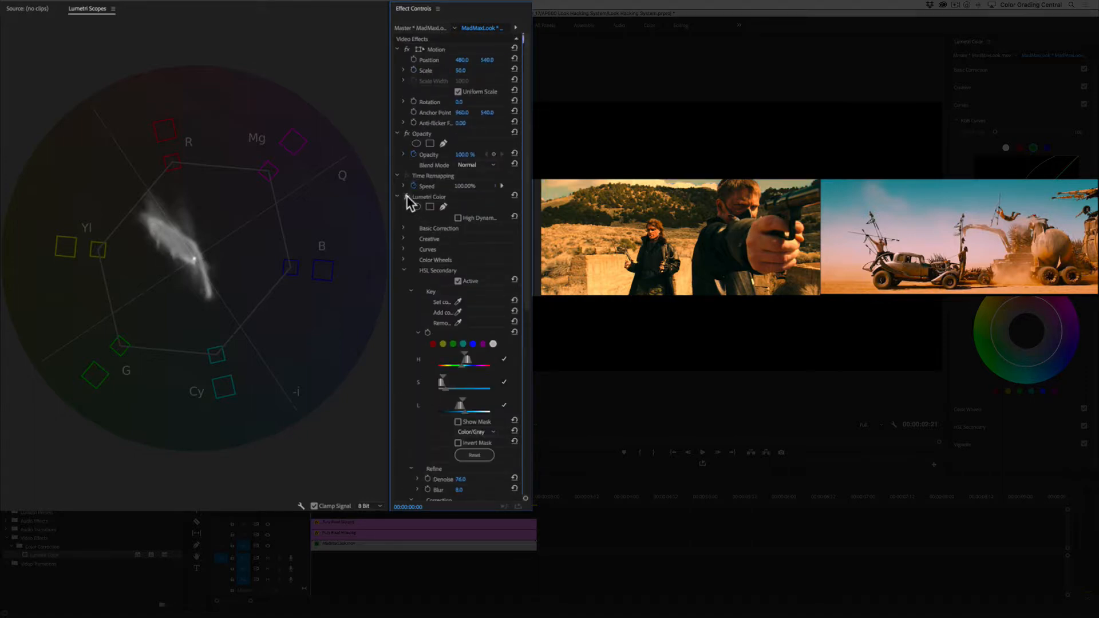
click(407, 195)
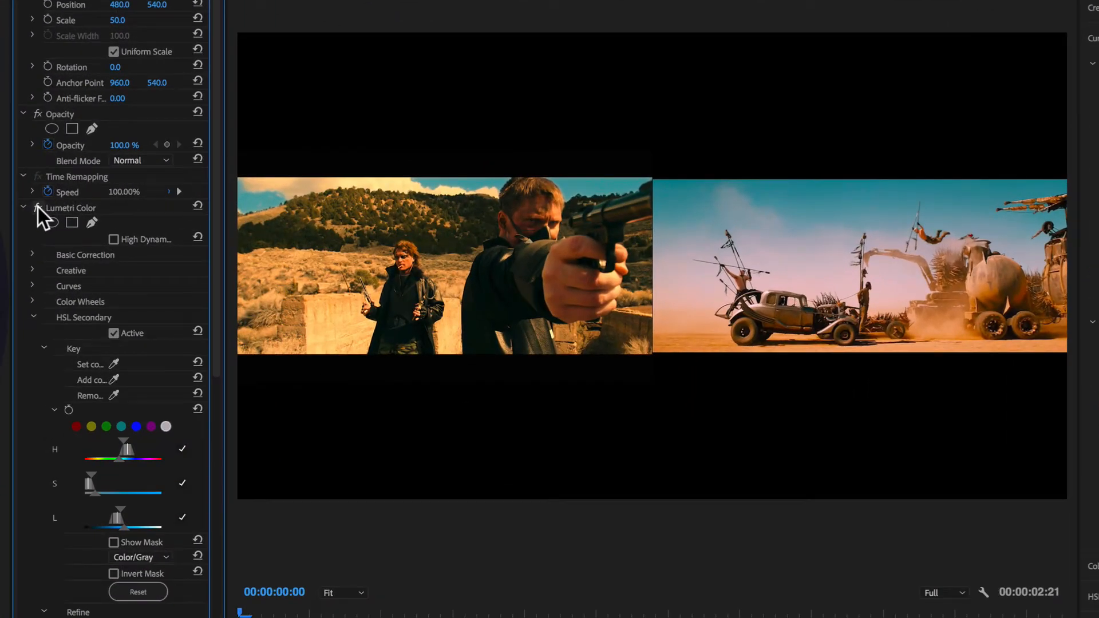
Add a rectangular mask to the upper Lumetri Color effect, stretch it across the sky strip, and feather it to 102
click(71, 223)
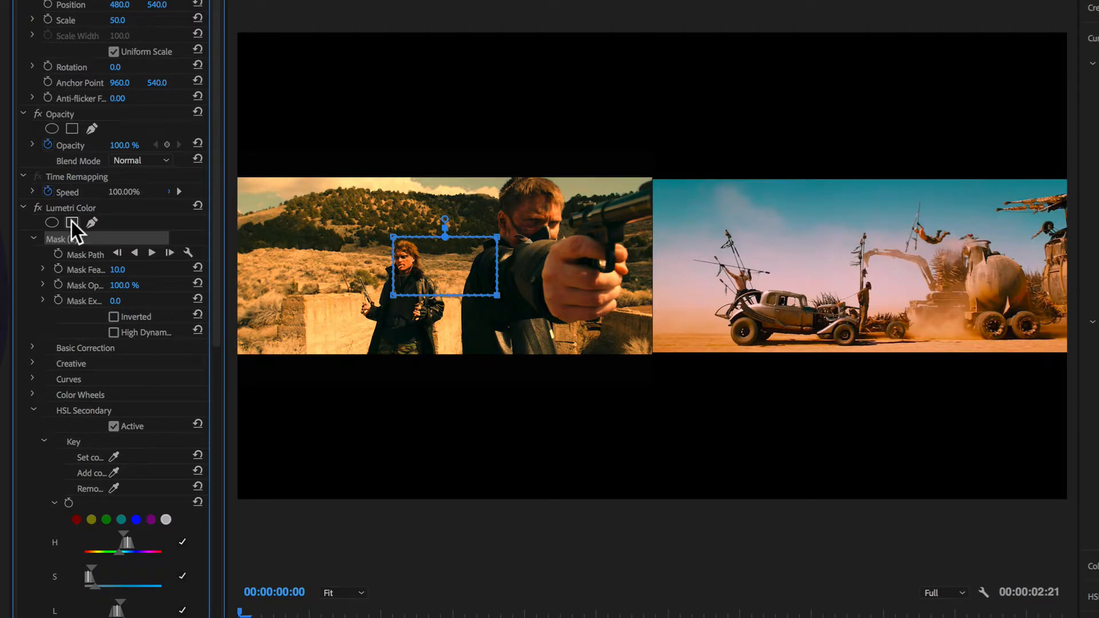
drag(439, 229, 253, 157)
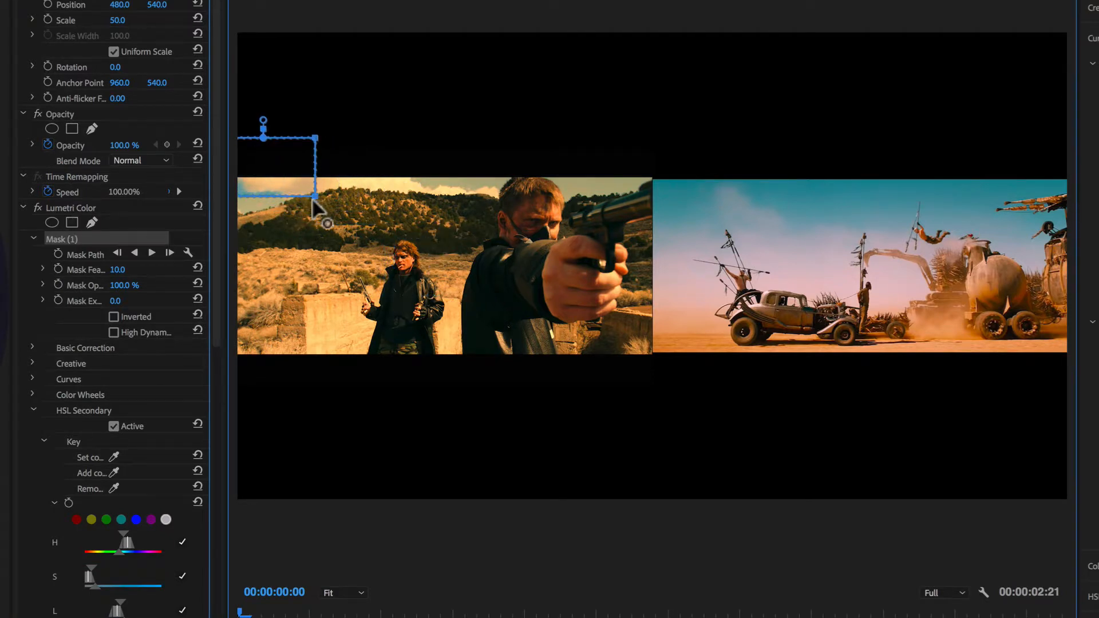
drag(314, 196, 692, 190)
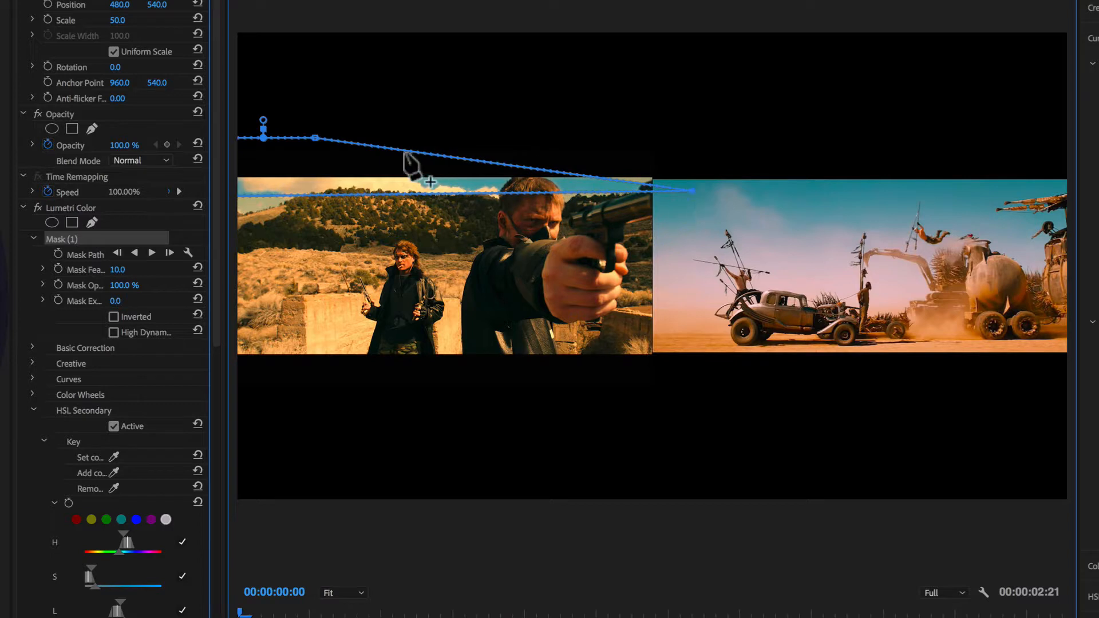
drag(315, 138, 694, 140)
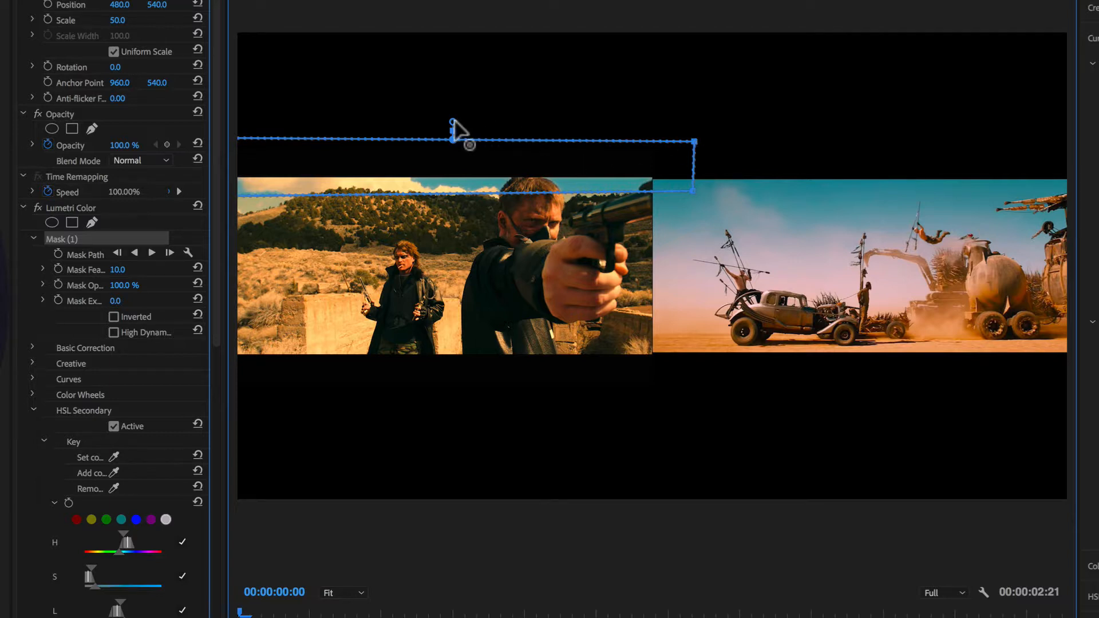
drag(453, 123, 455, 106)
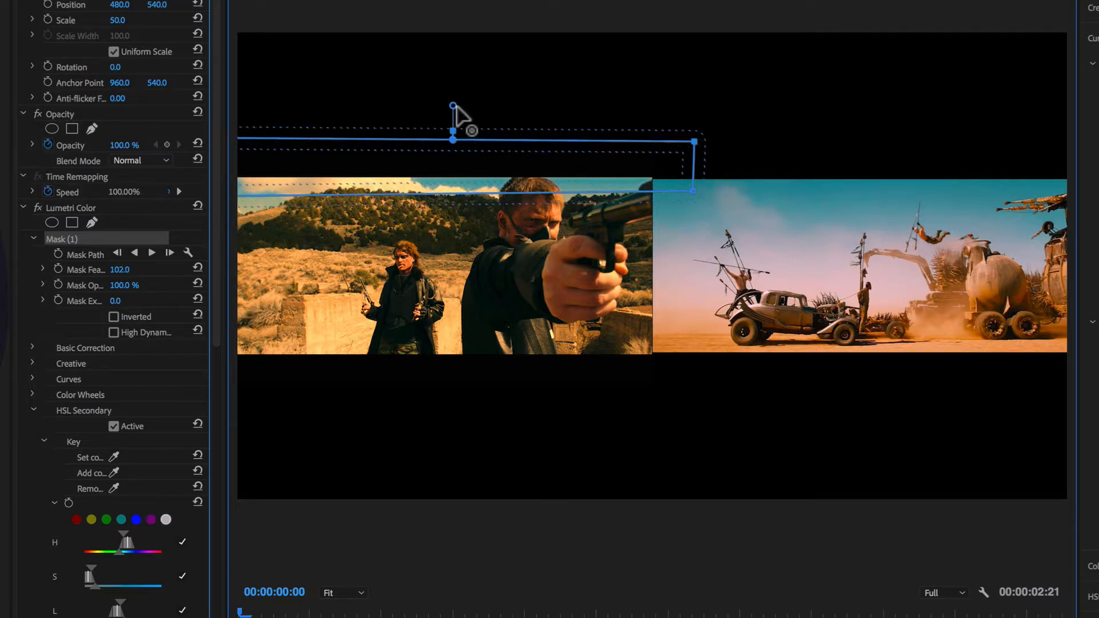
drag(454, 162, 445, 169)
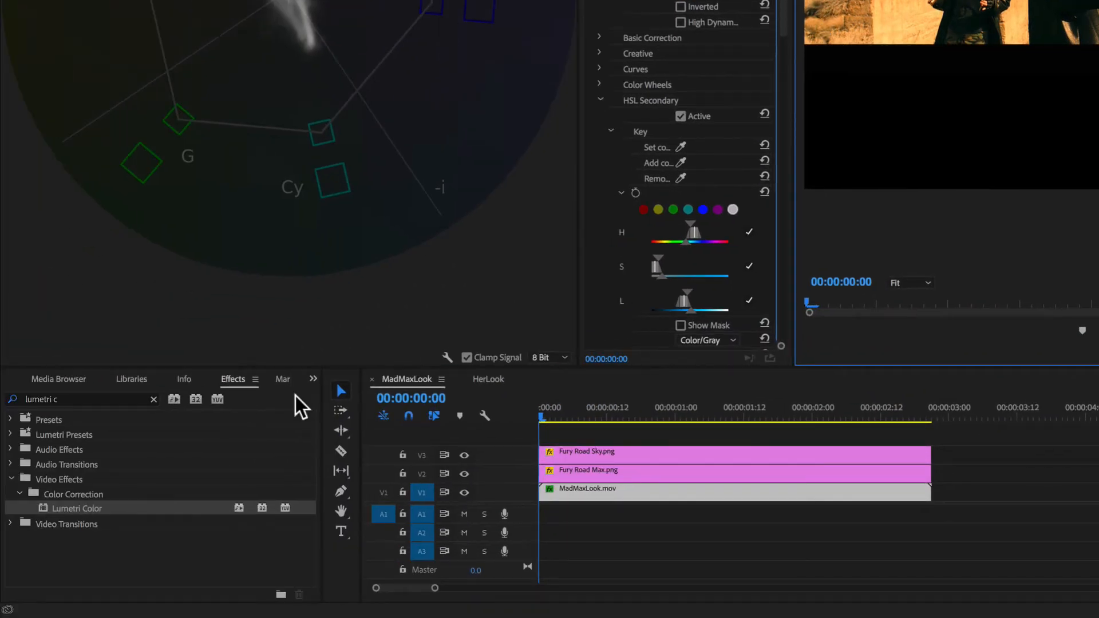
Add a third Lumetri Color effect to MadMaxLook.mov and sample the bright clouds as its HSL Secondary key color
drag(71, 511, 566, 503)
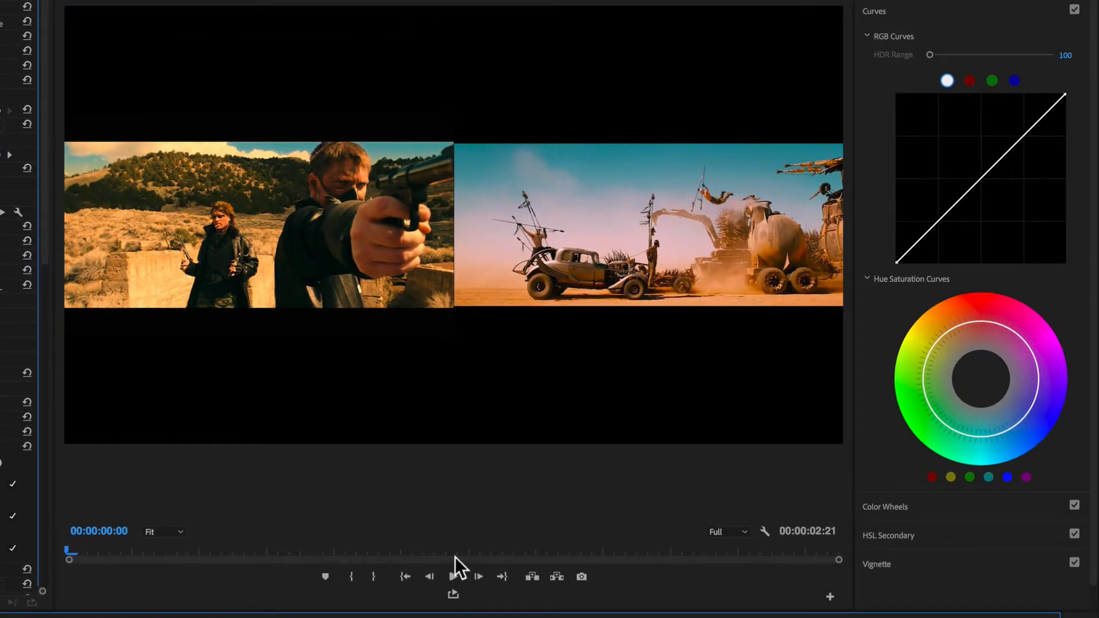
click(888, 535)
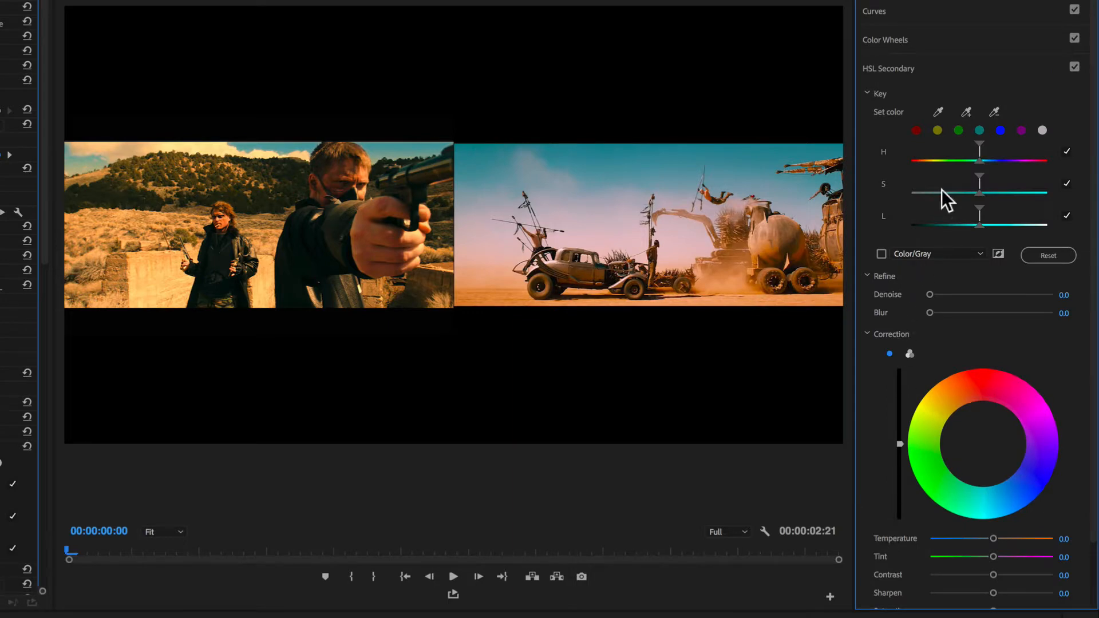
click(939, 112)
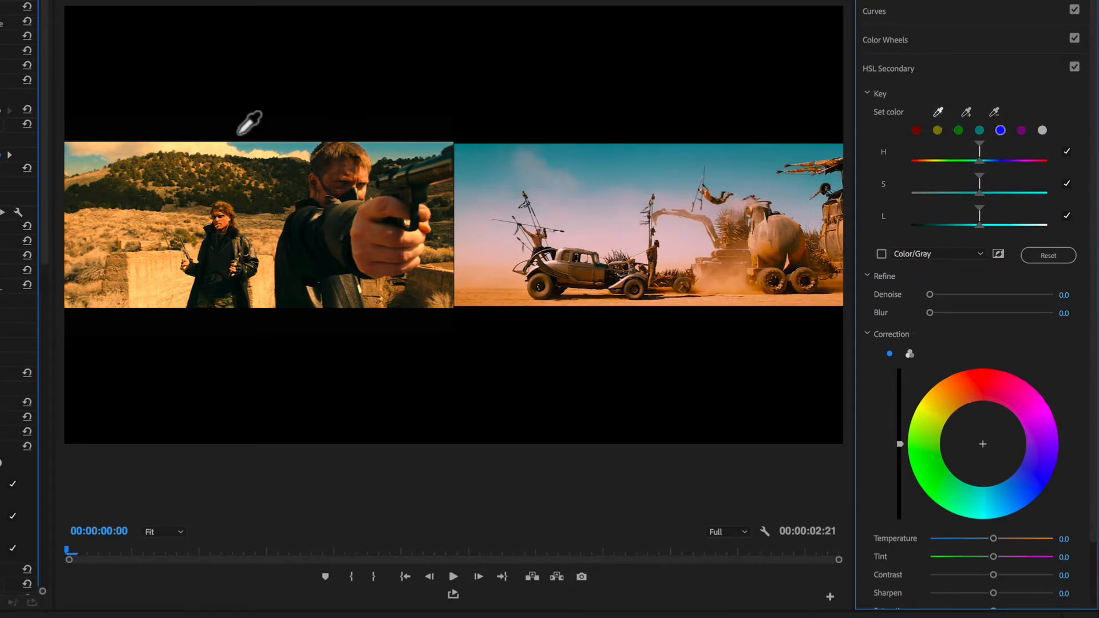
click(205, 144)
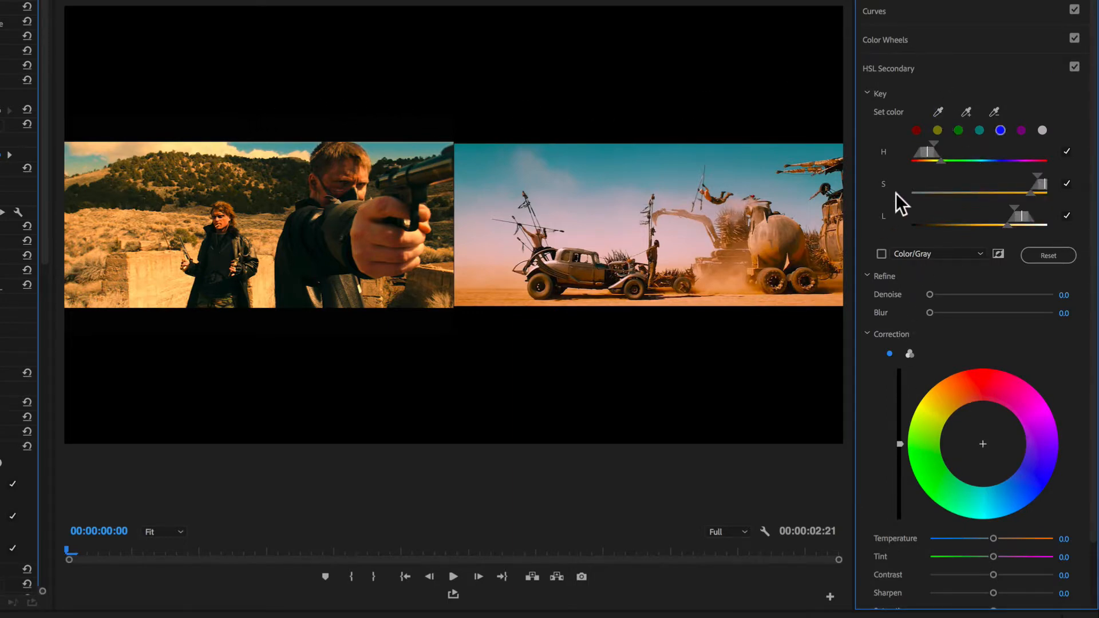
Fine-tune the cloud key's hue and luminance ranges and refine it with denoise 5.6 and blur 2.0
drag(936, 139, 937, 143)
drag(1014, 207, 1012, 208)
drag(929, 293, 936, 314)
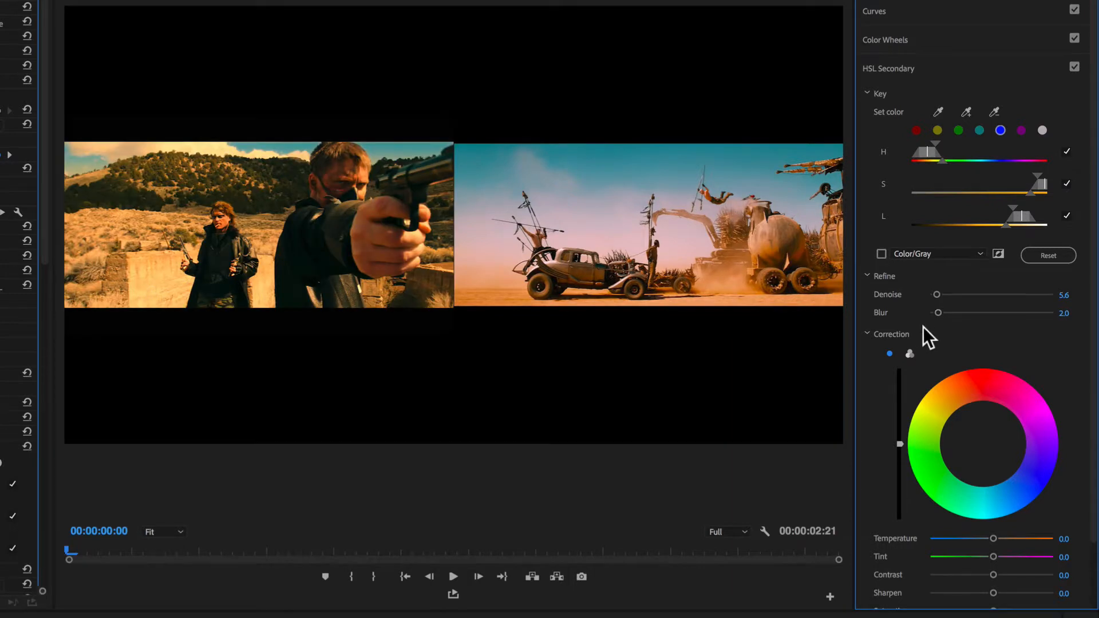
Using the three-way correction wheels, tint the keyed clouds' highlights toward magenta and darken them slightly
click(909, 353)
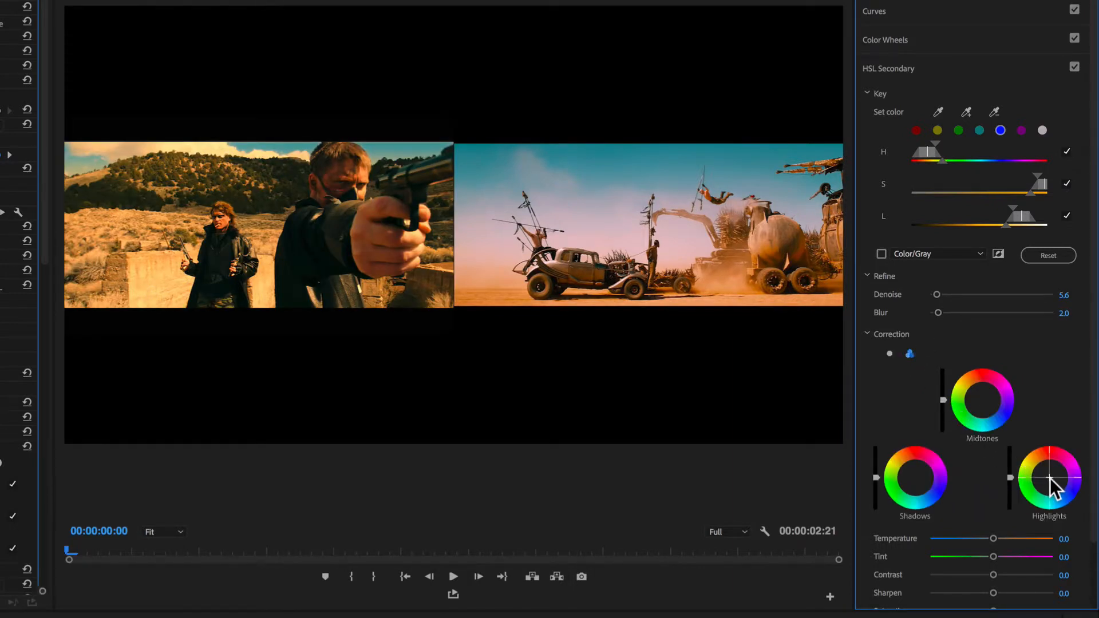
drag(1053, 487, 1058, 474)
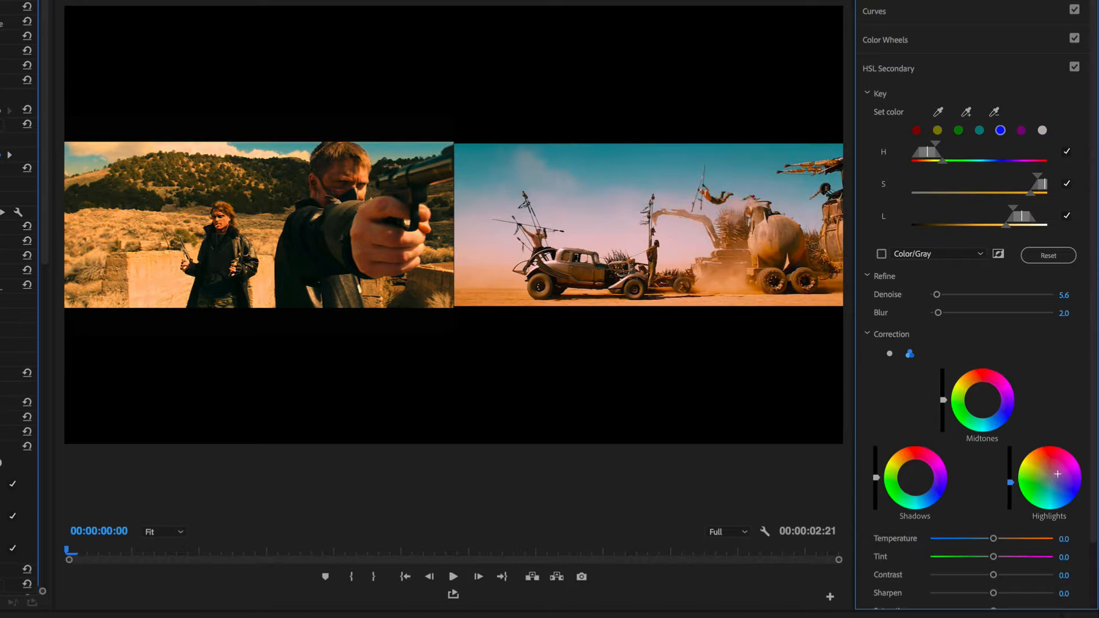
drag(1011, 483, 1010, 484)
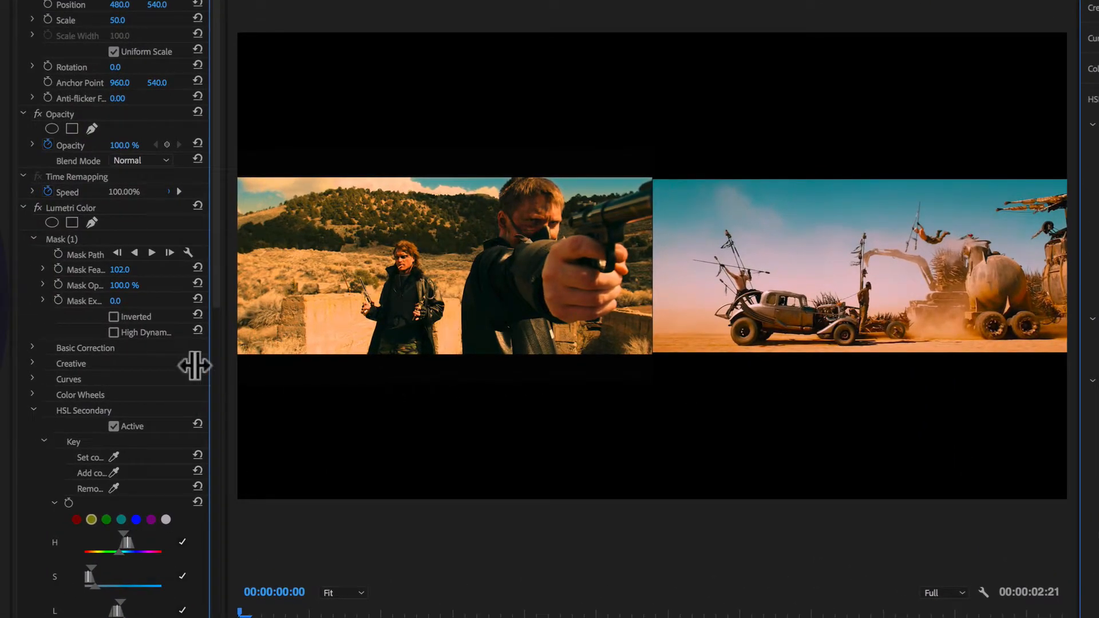
Add a rectangular mask to the third Lumetri Color effect, stretch it across the sky strip, and feather its edge
scroll(133, 363, down, 10)
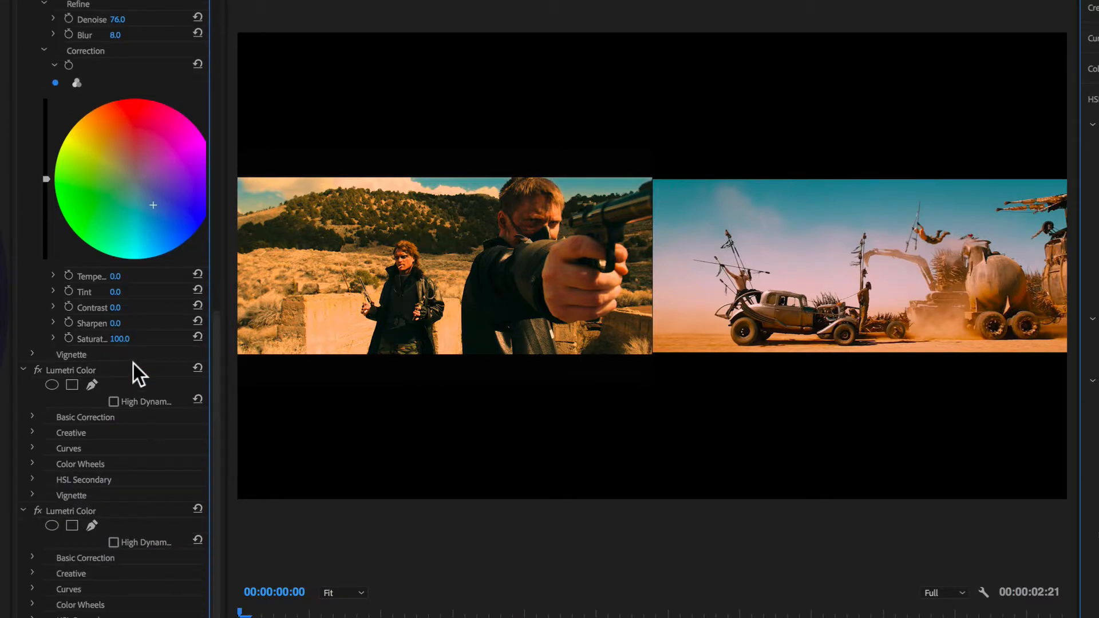
click(77, 524)
drag(322, 195, 646, 201)
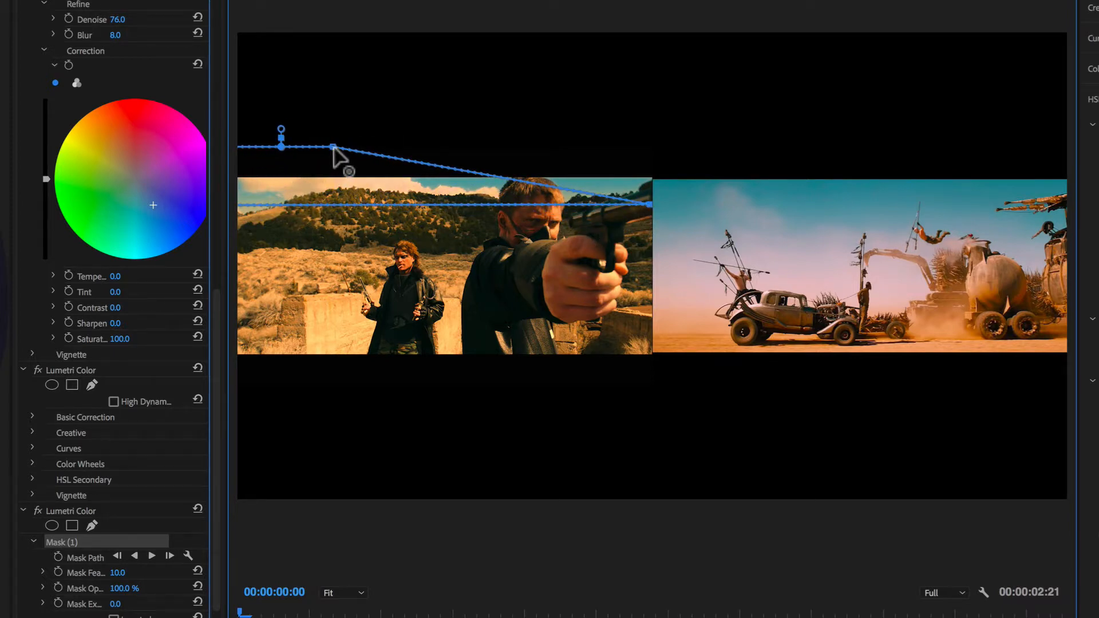
drag(333, 147, 652, 163)
drag(441, 138, 441, 127)
drag(395, 184, 394, 175)
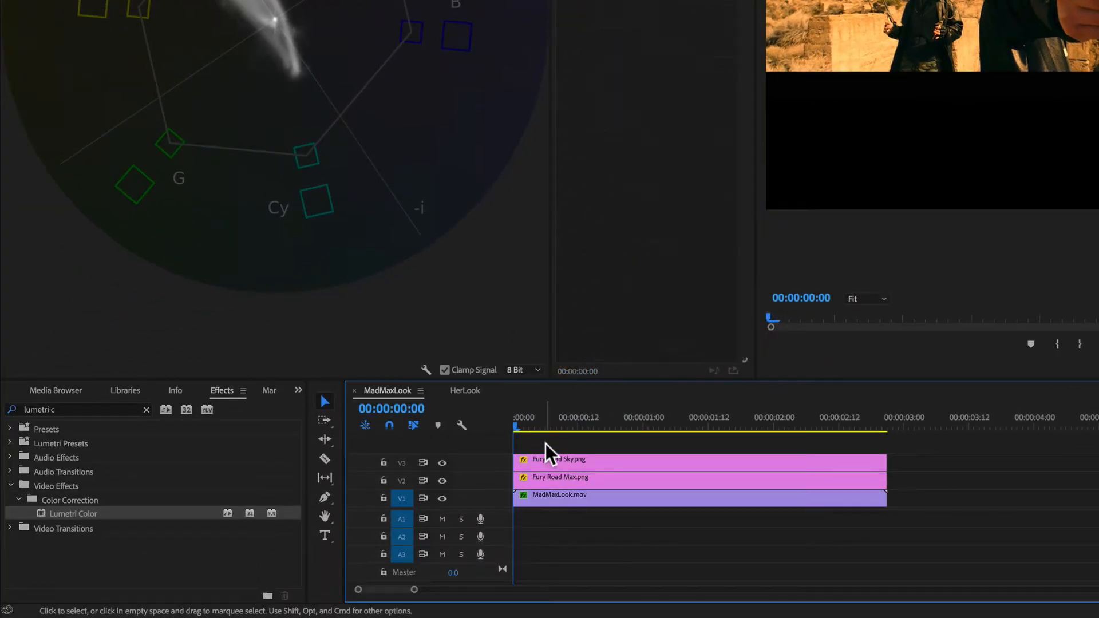
With Fury Road Sky.png hidden, add a fourth Lumetri Color effect to MadMaxLook.mov and sample the bright edge of the gunman's hand as its key
click(443, 464)
drag(45, 512, 527, 501)
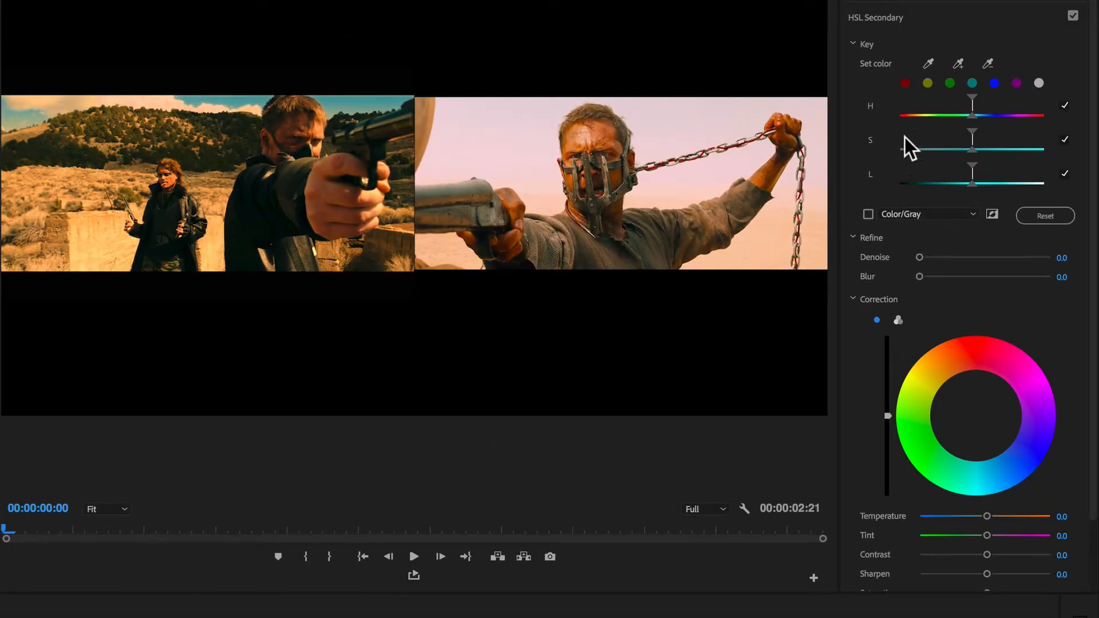
click(929, 64)
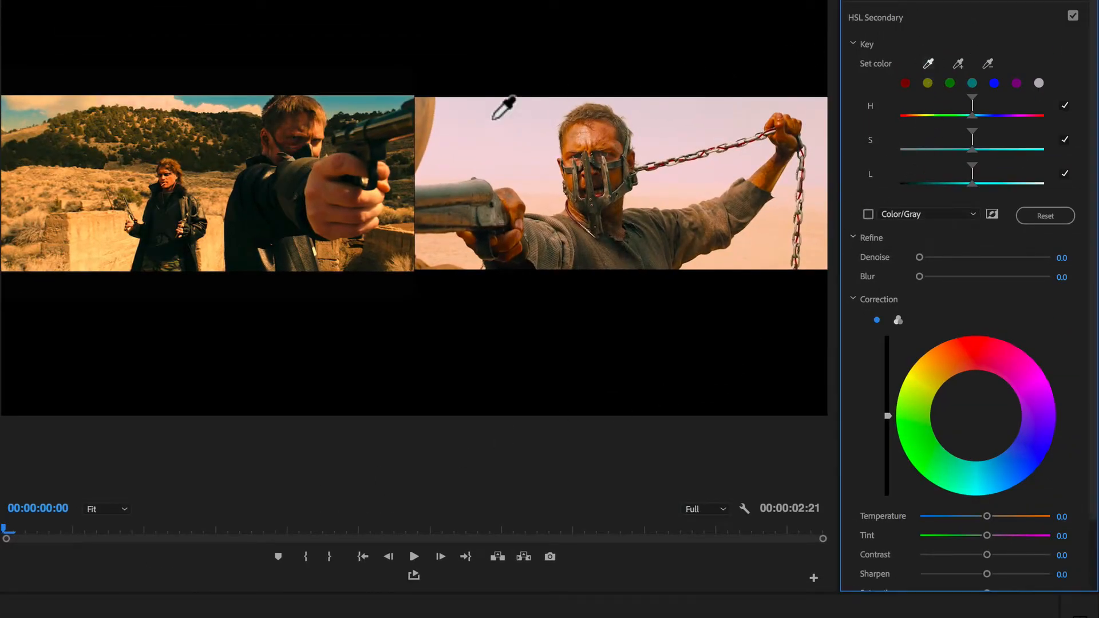
click(381, 204)
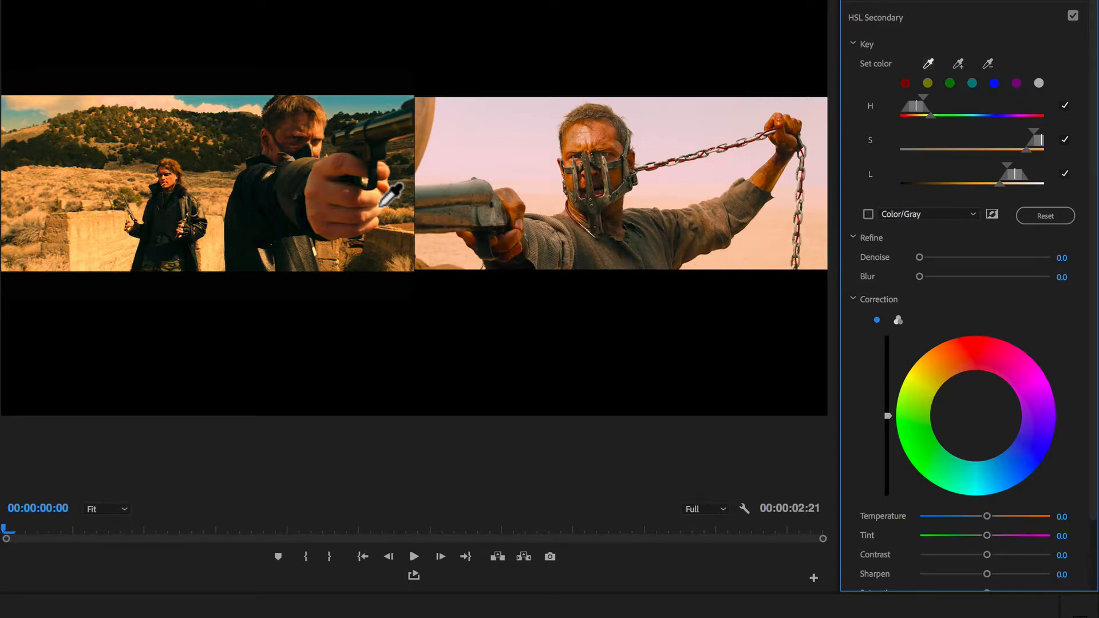
click(379, 206)
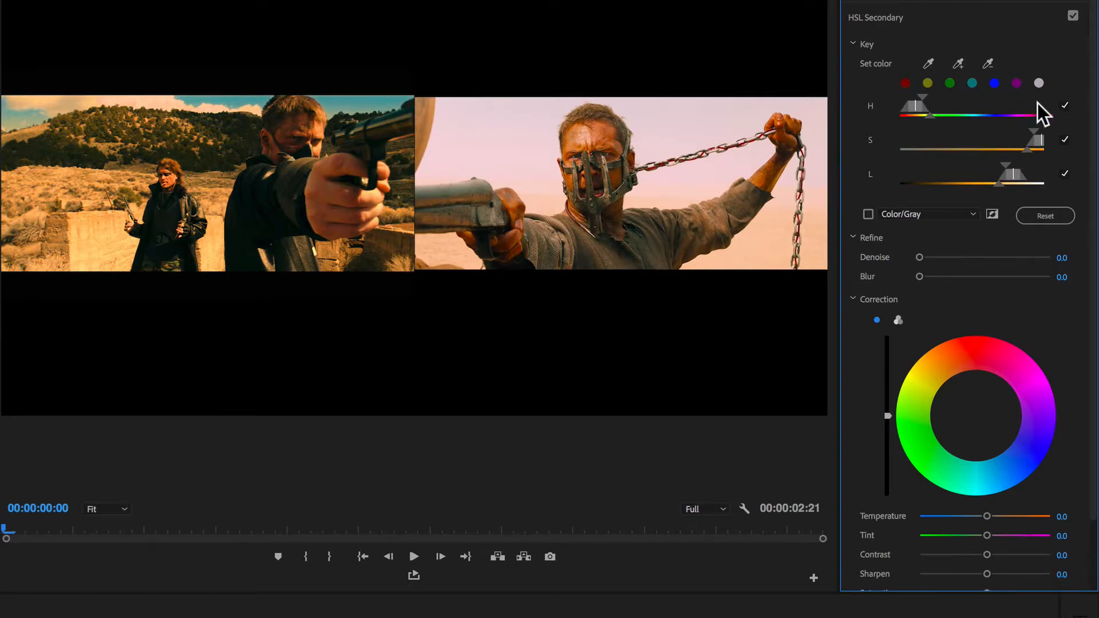
Restrict the new key to luminance only, shift its range brighter, and refine it with denoise 9.6 and blur 5.6
click(1062, 106)
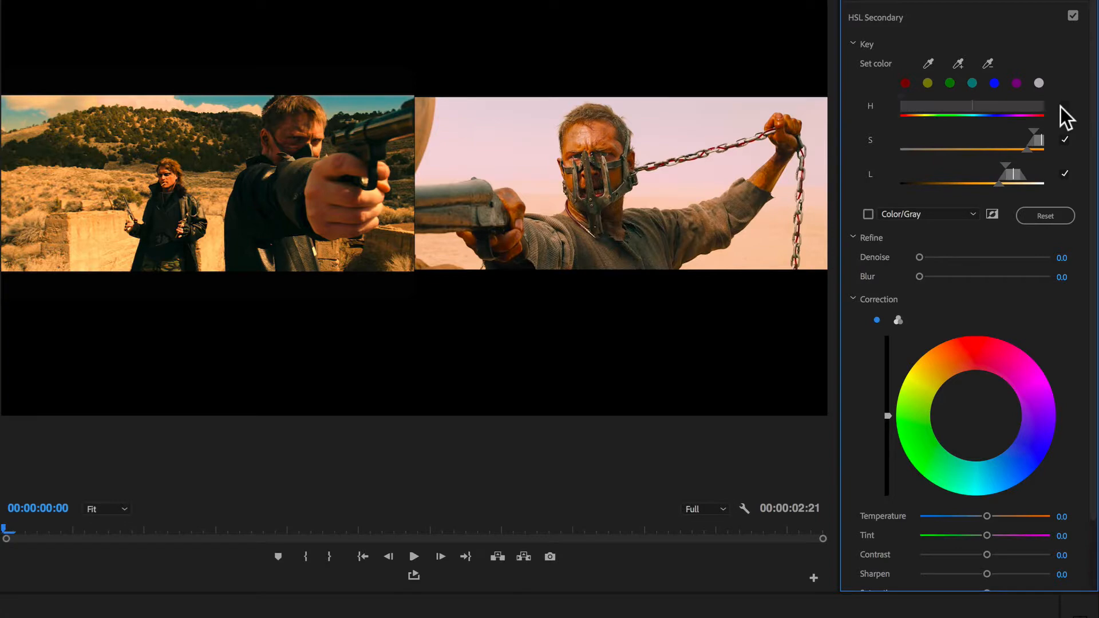
click(1064, 140)
drag(1005, 162, 1014, 175)
drag(921, 256, 943, 276)
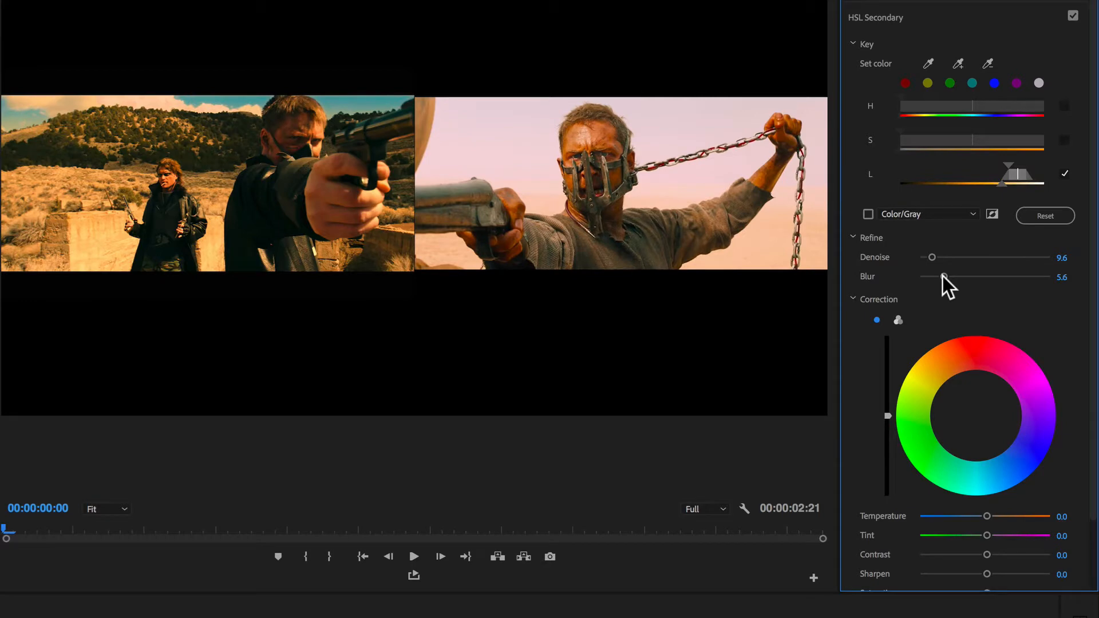
Lower the keyed highlights' saturation in HSL Secondary and set the effect's Basic Correction saturation to 97.2
scroll(945, 279, down, 3)
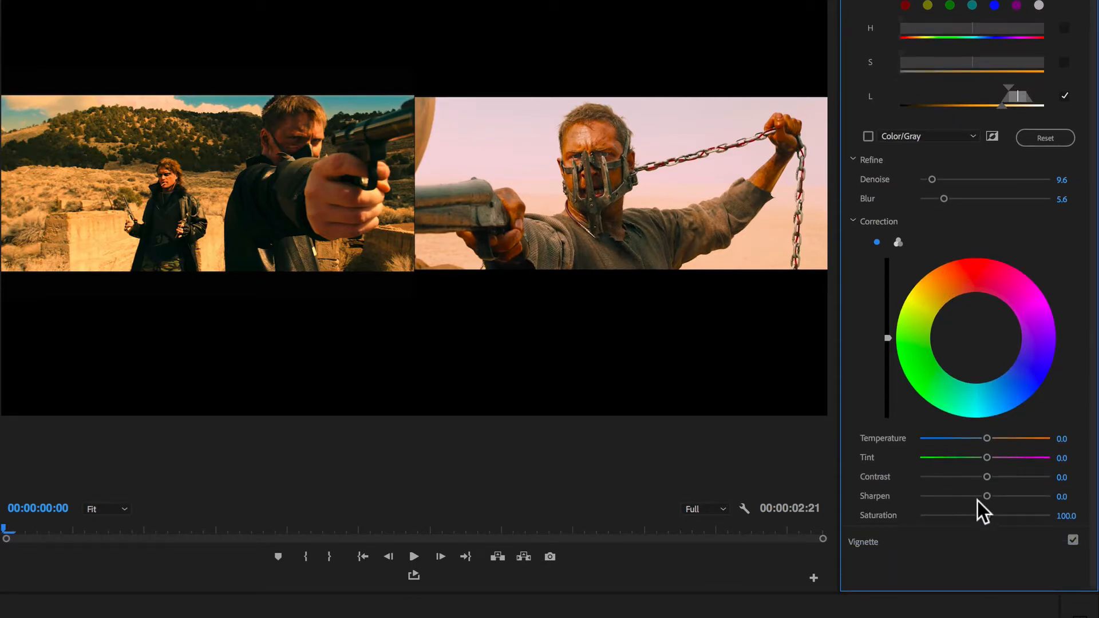
drag(969, 513, 957, 515)
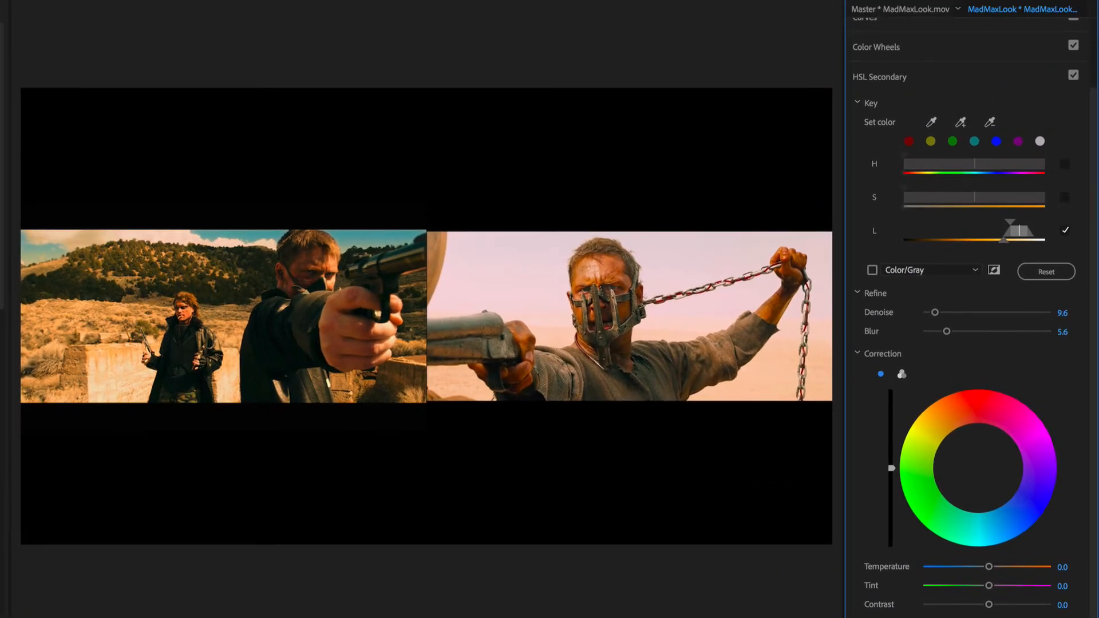
scroll(1006, 197, up, 3)
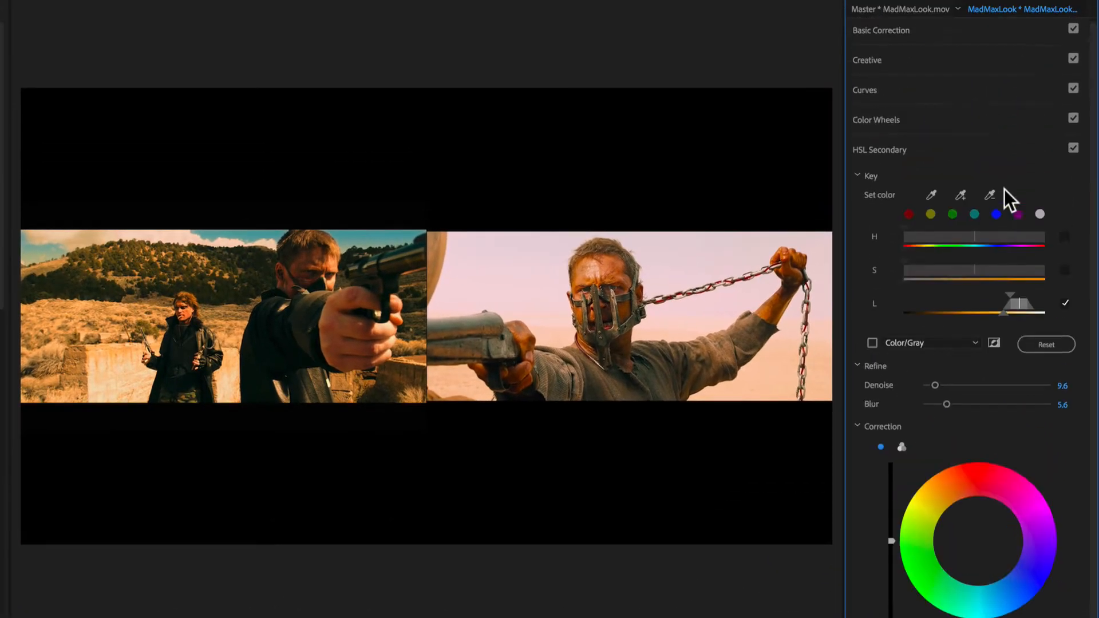
click(985, 36)
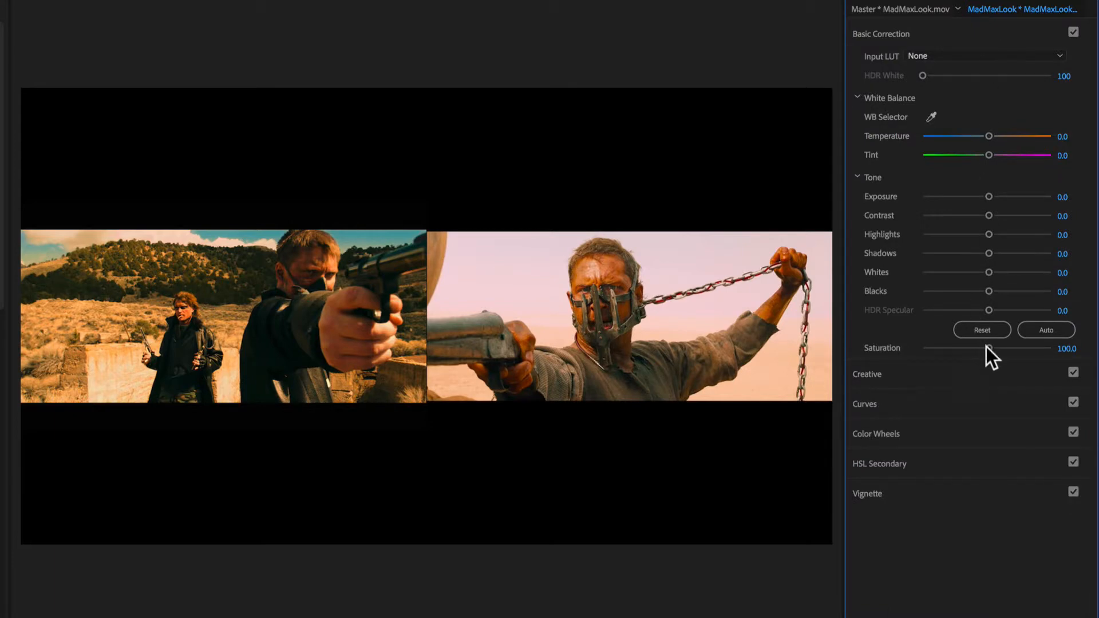
drag(987, 347, 984, 348)
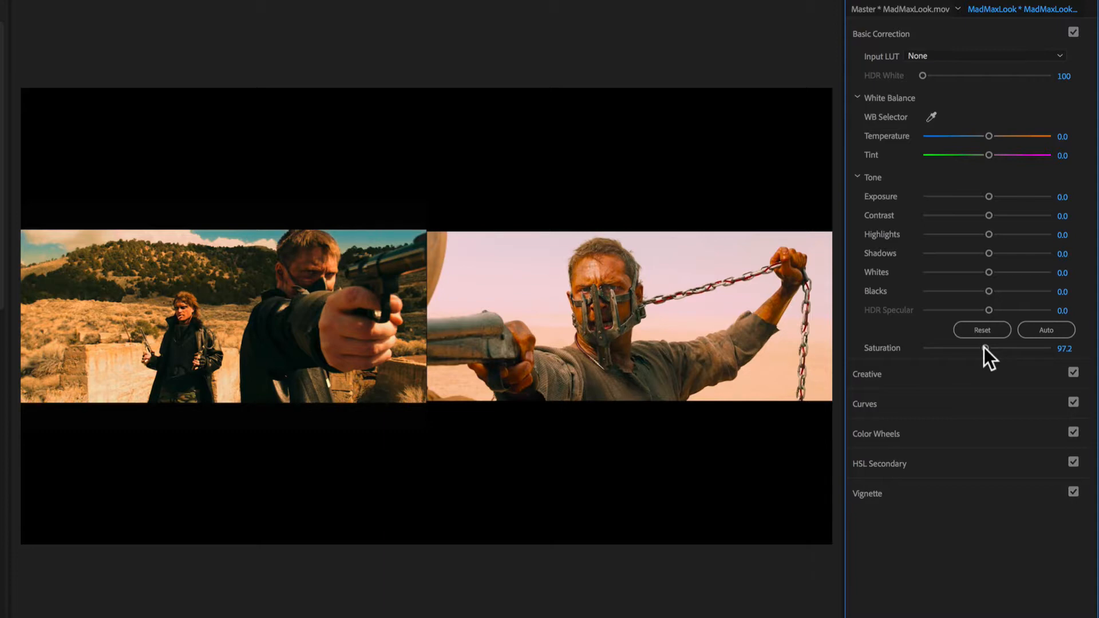
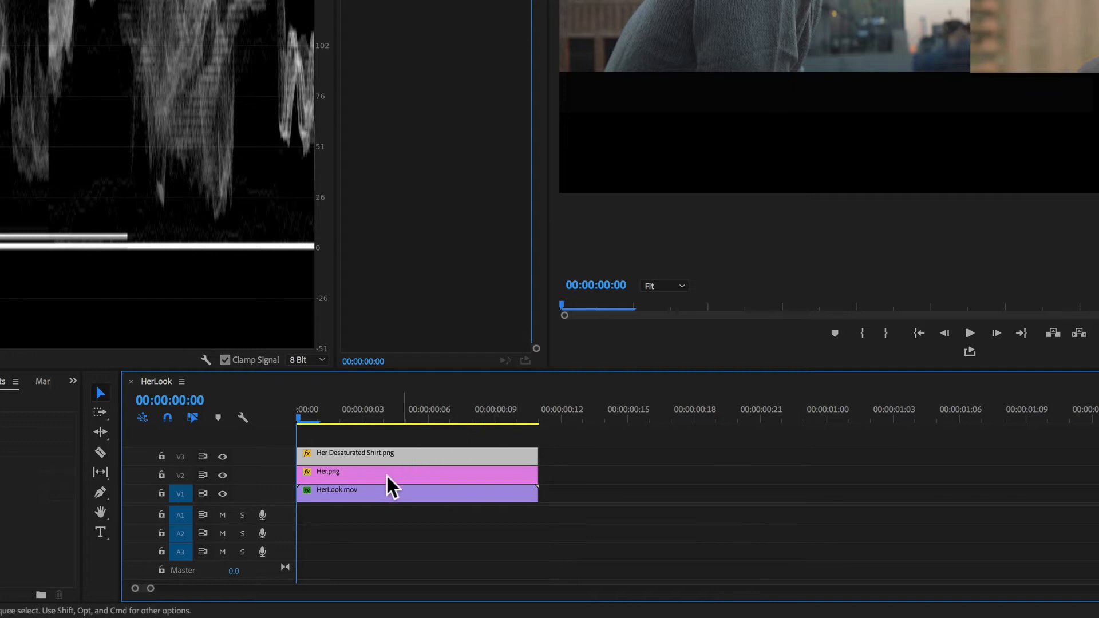
Select HerLook.mov and switch the scopes from the luma waveform to only the RGB parade
click(369, 495)
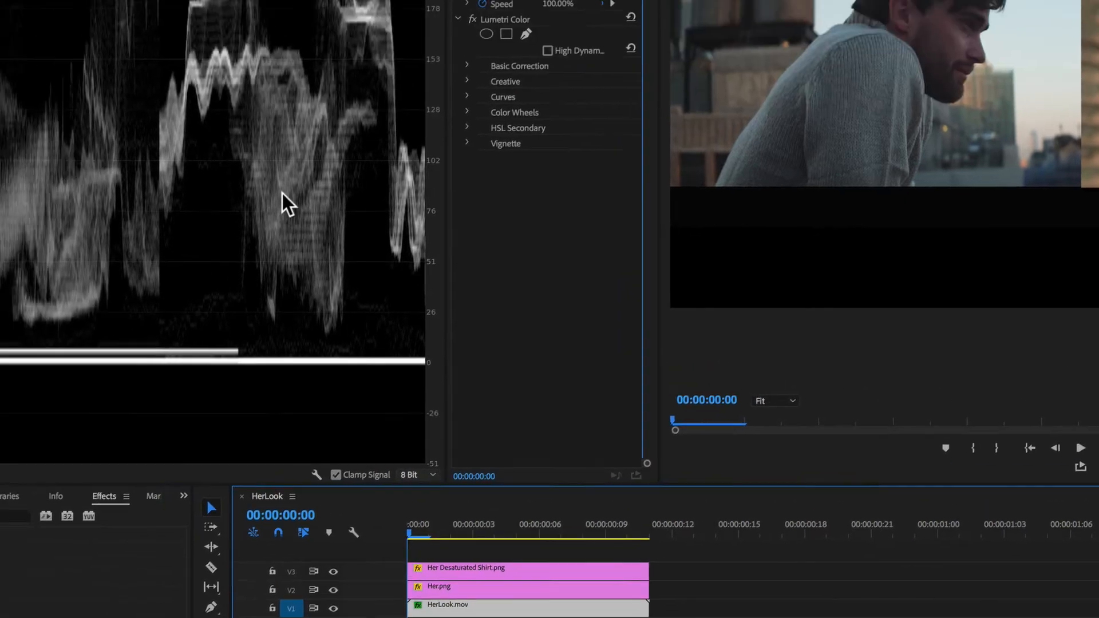
right_click(170, 76)
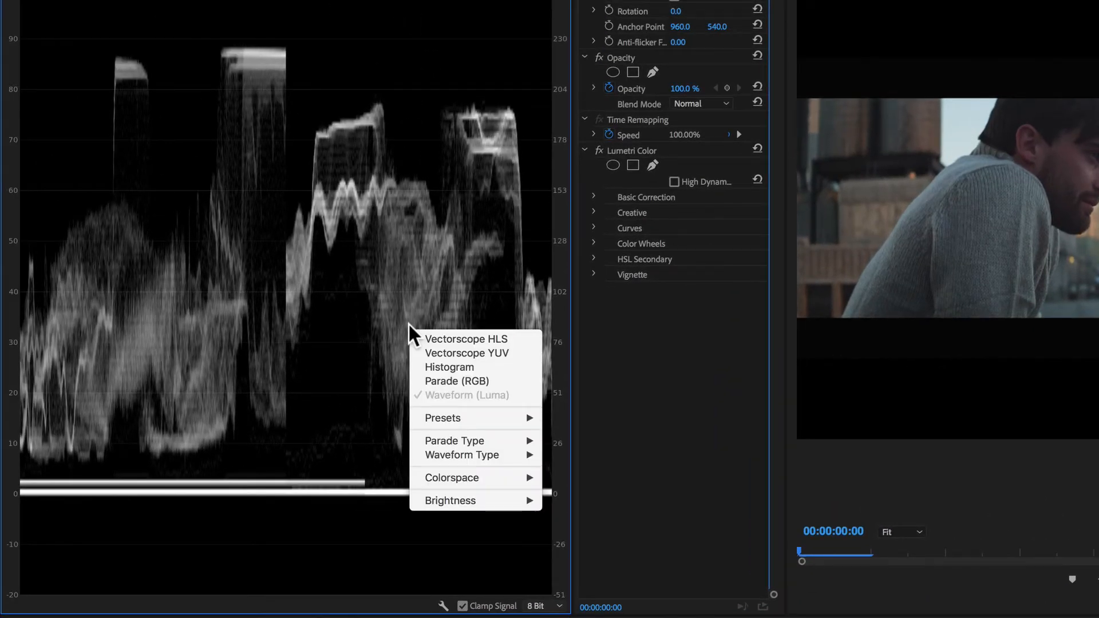
click(433, 381)
right_click(434, 377)
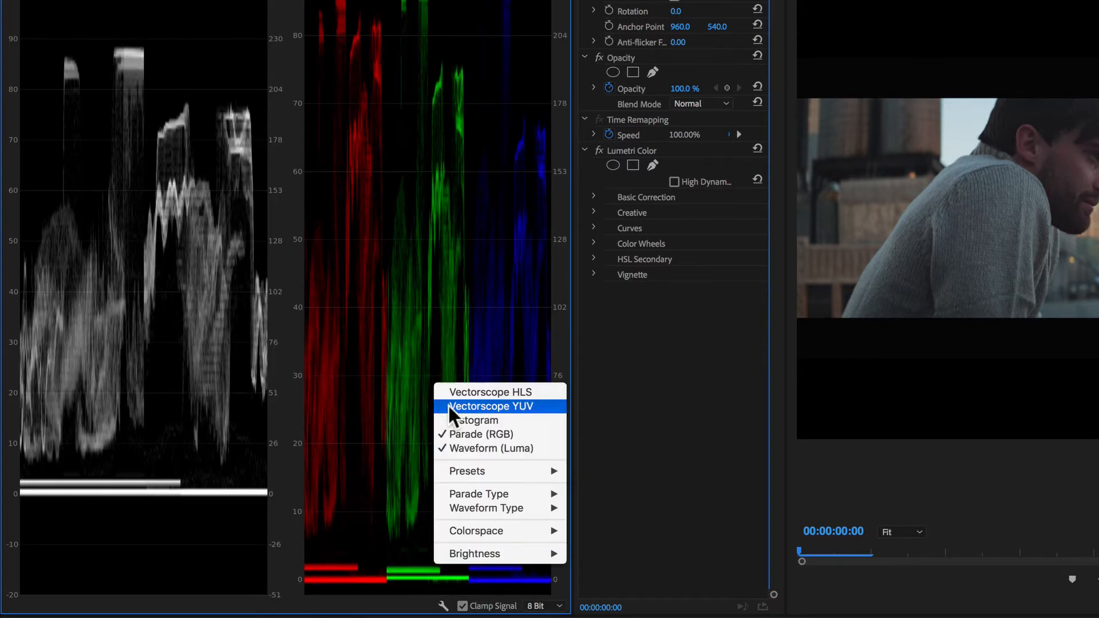
click(452, 449)
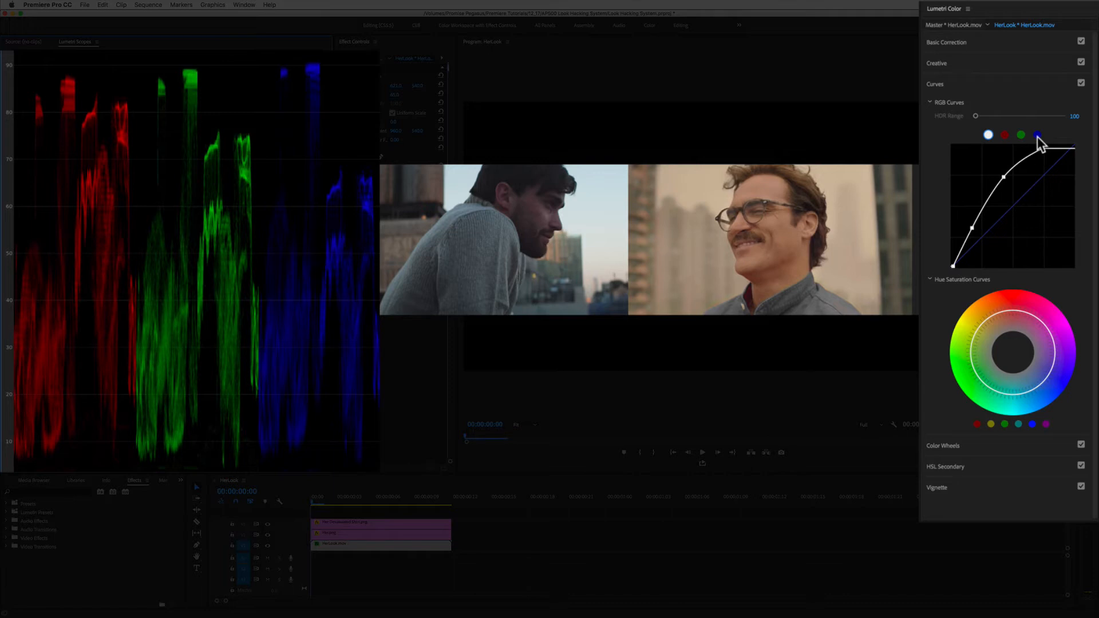
Lower the highlight end points of HerLook.mov's blue, green and red RGB curves, blue the most and red the least
click(1038, 136)
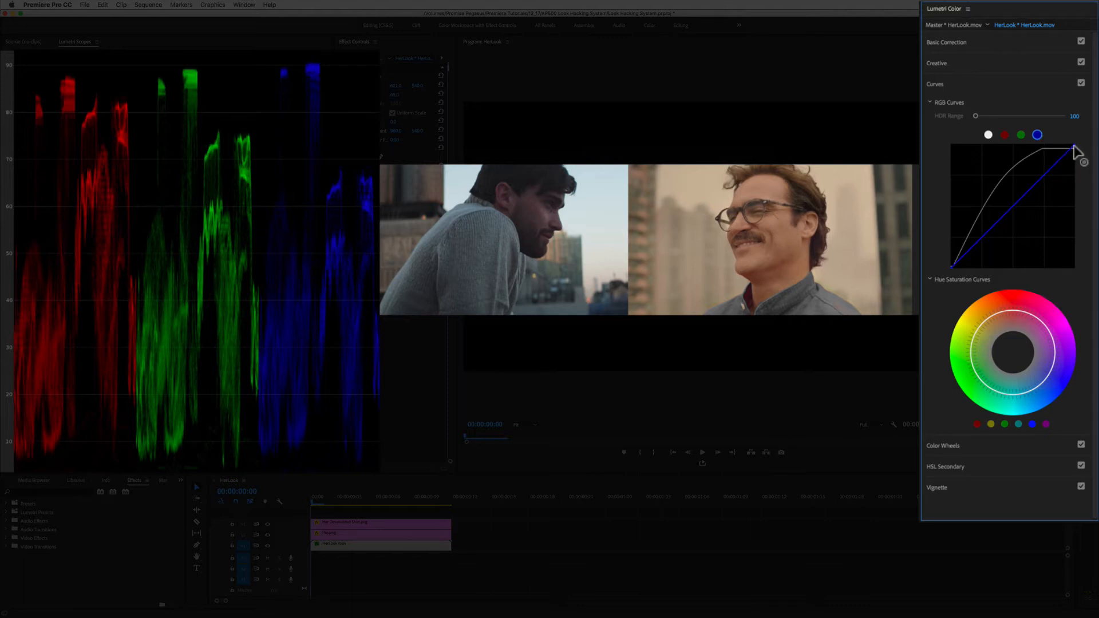
drag(1074, 146, 1075, 177)
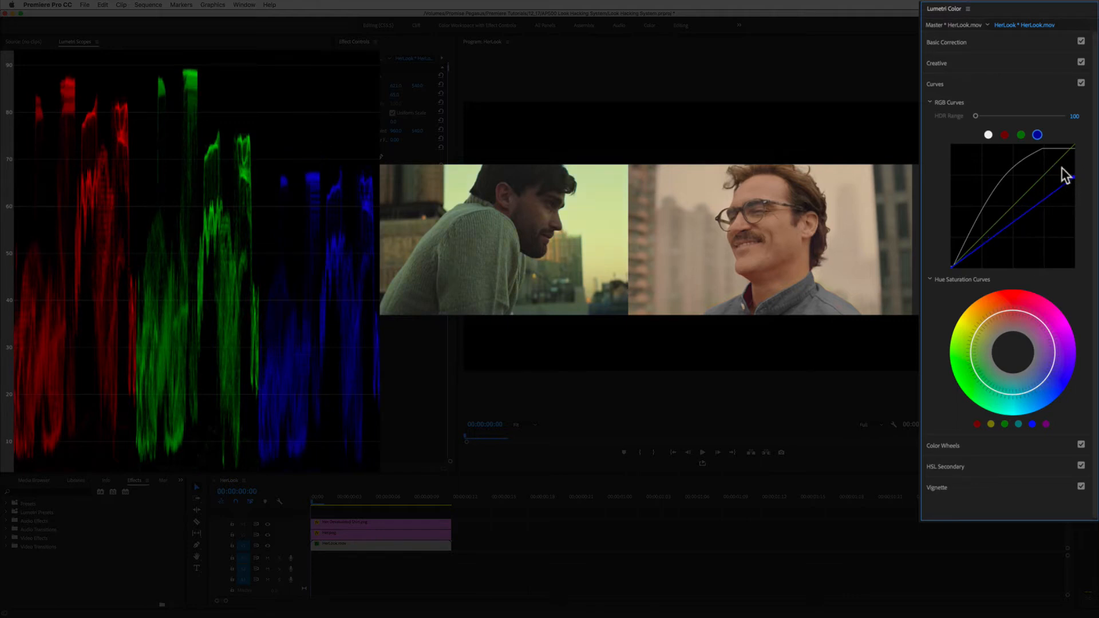
click(1021, 135)
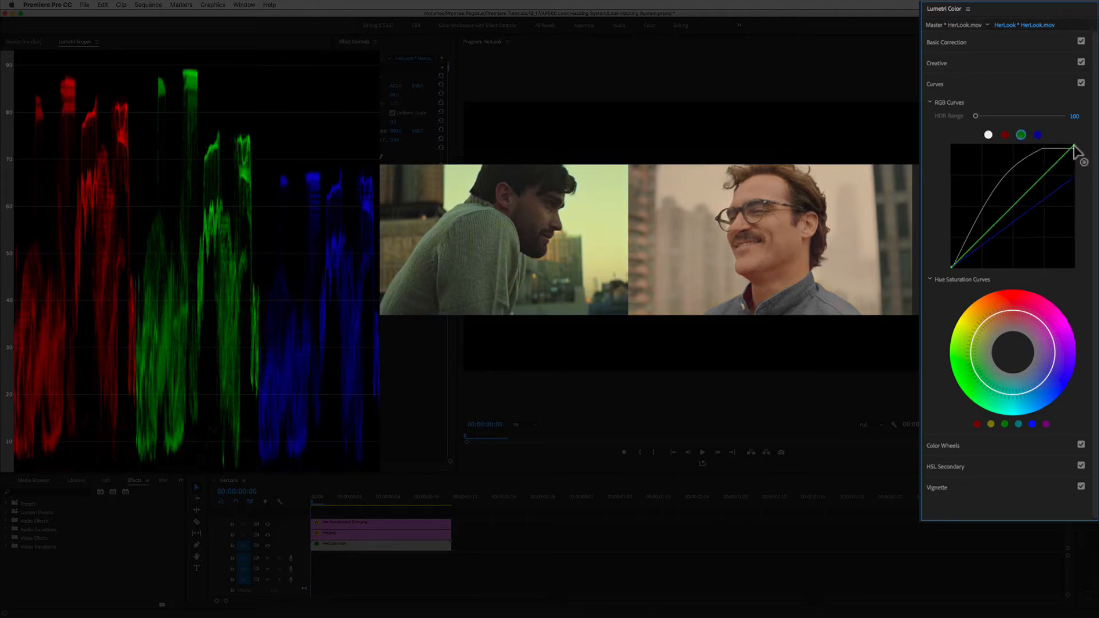
mouse_move(1075, 148)
mouse_down()
mouse_move(1074, 168)
mouse_move(1074, 152)
mouse_up()
click(1005, 135)
click(1022, 135)
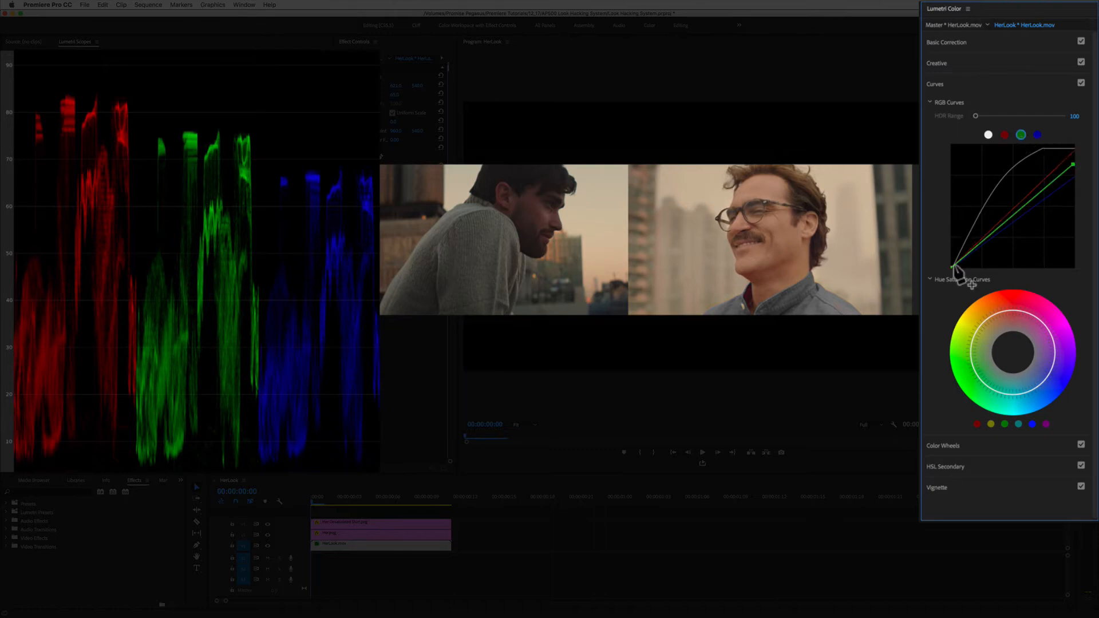
drag(952, 267, 952, 268)
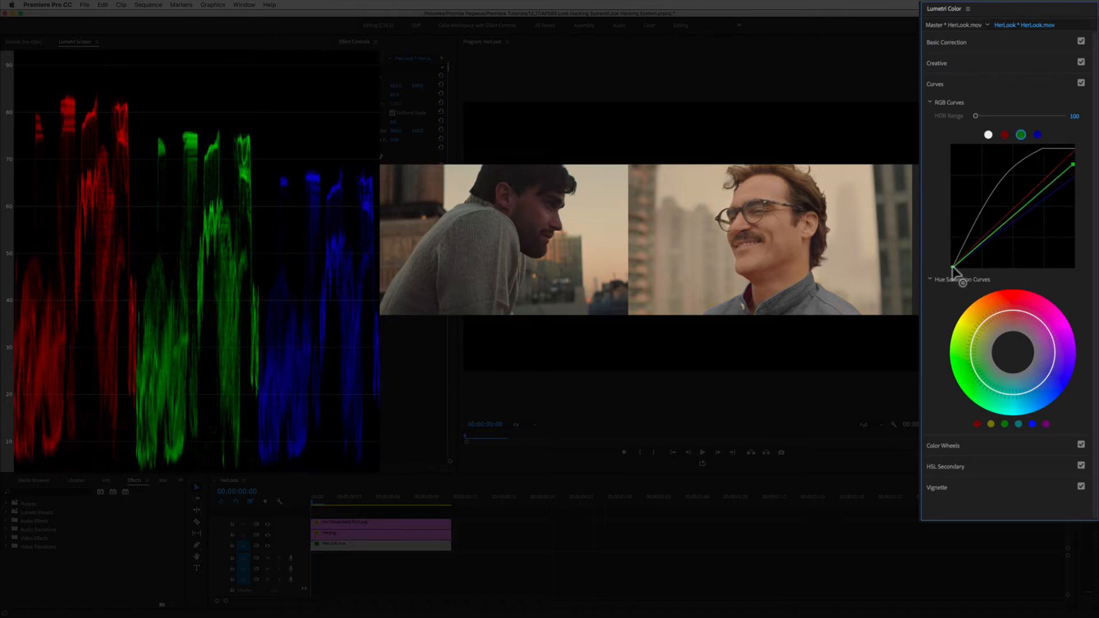
click(1037, 135)
click(1006, 135)
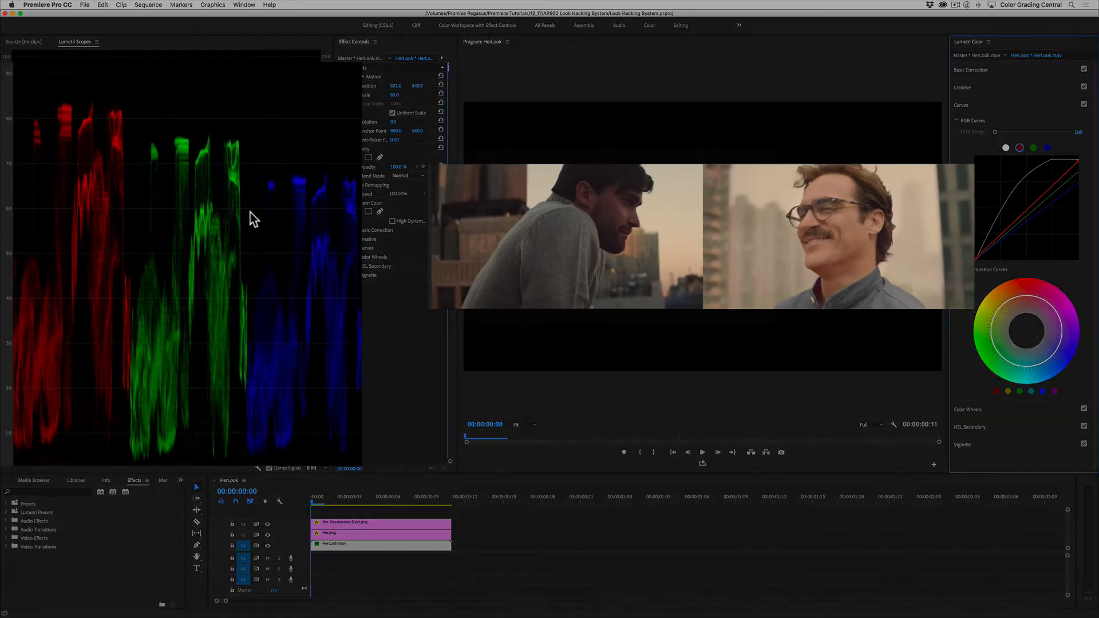
Replace the RGB parade in the scopes with the Vectorscope YUV display
right_click(221, 220)
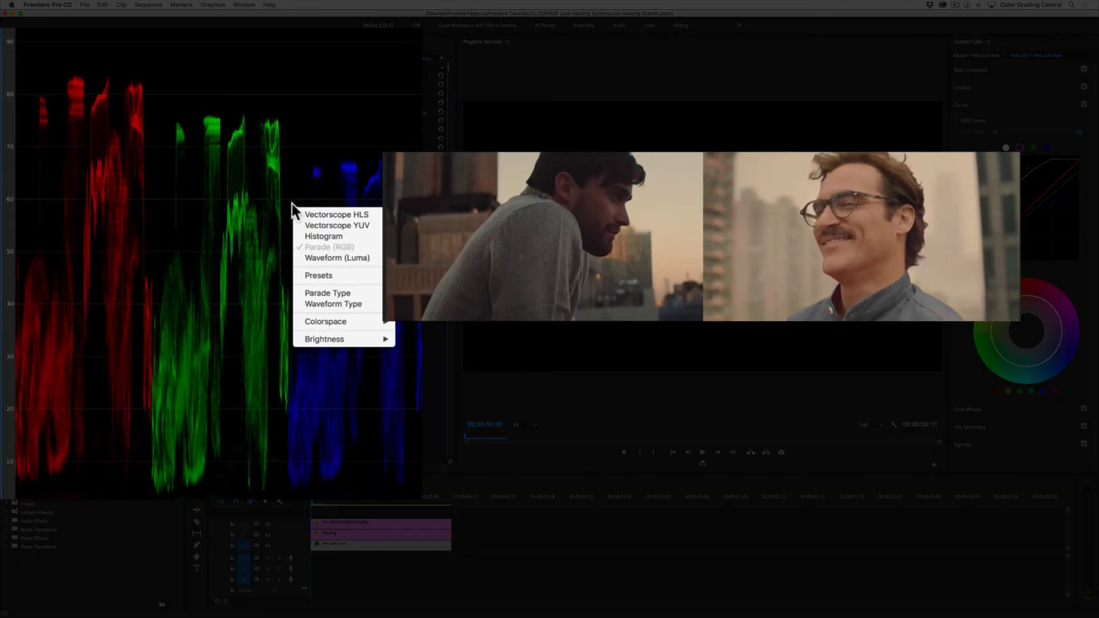
click(300, 225)
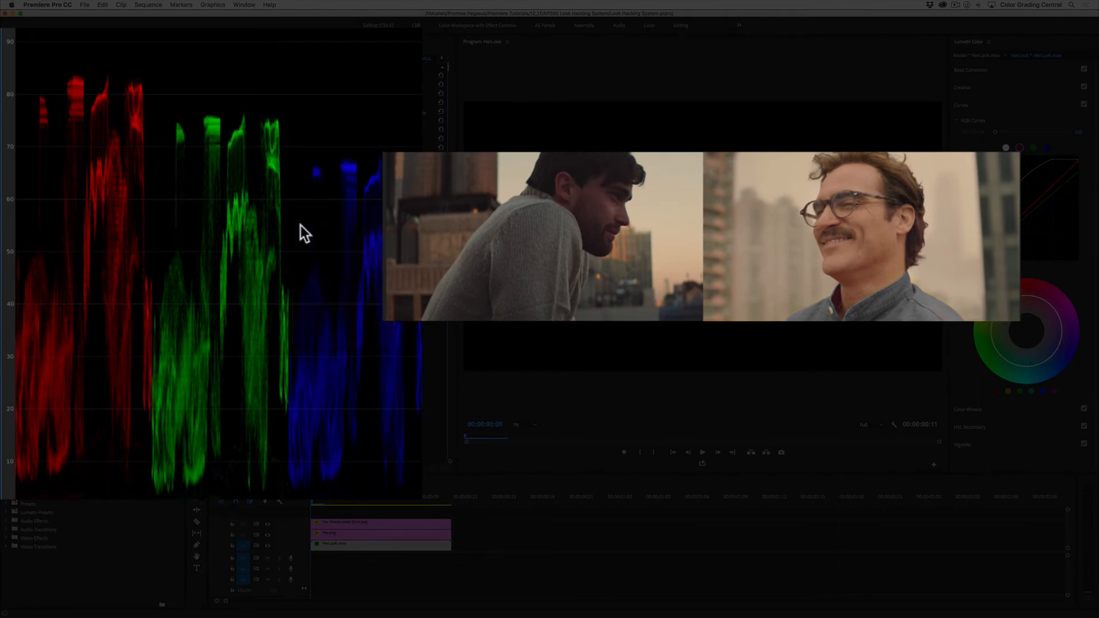
right_click(300, 226)
click(322, 267)
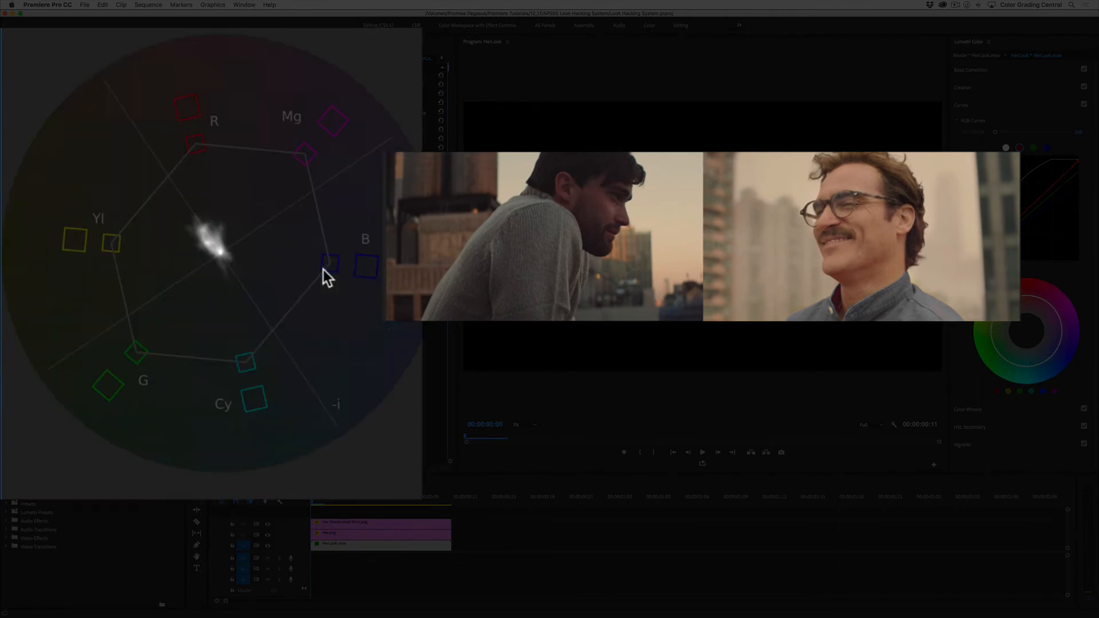
Toggle HerLook.mov's visibility to compare its vectorscope trace with the reference, and slightly lower the clip's Basic Correction saturation
click(269, 547)
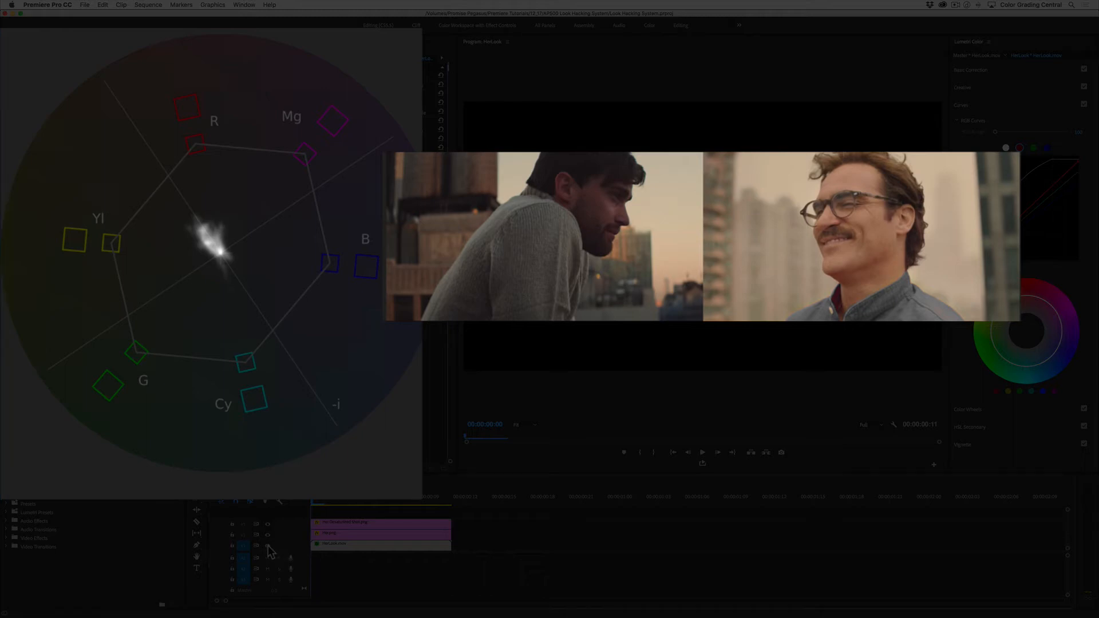
click(269, 547)
click(268, 546)
click(268, 547)
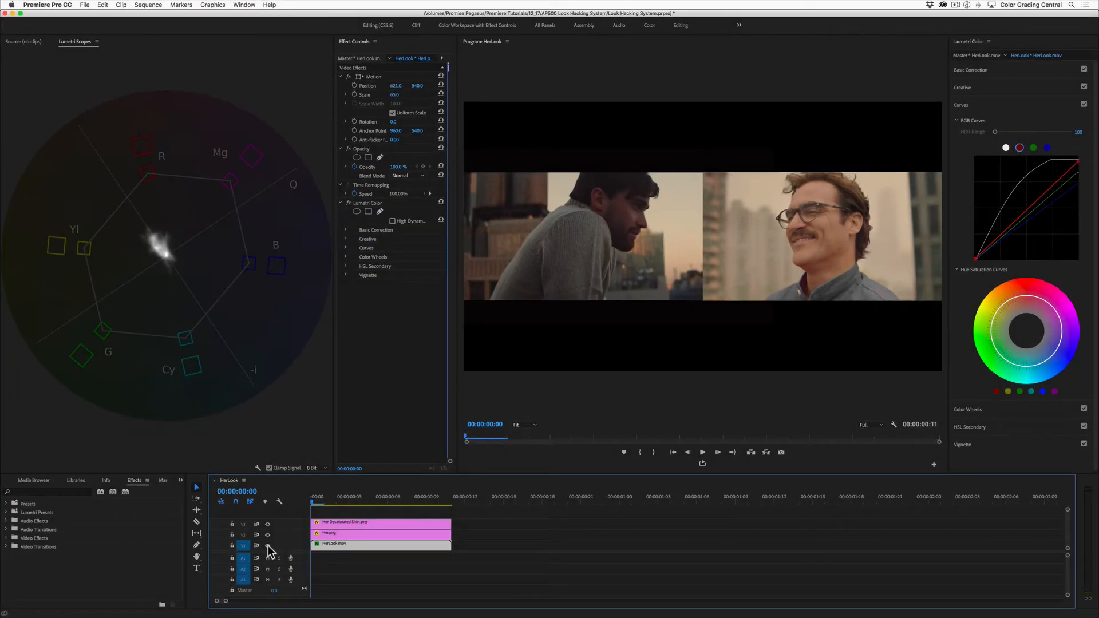
click(971, 70)
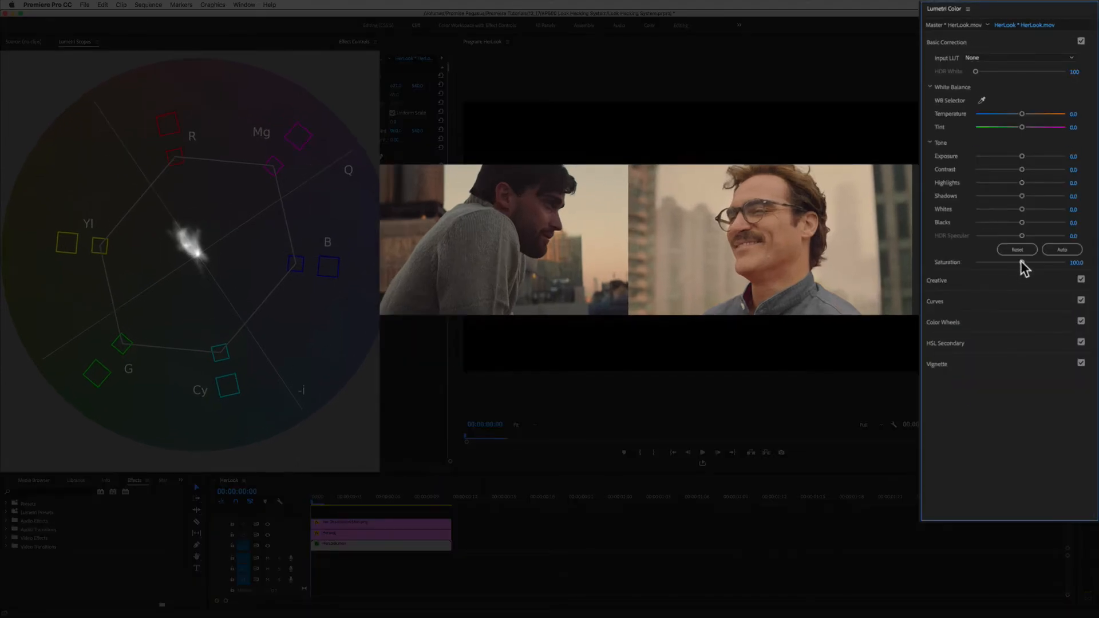
drag(1021, 261, 1013, 261)
Key the sky beside the man's face in HSL Secondary with the mask preview on, extend the selection, and refine with denoise 20.3 and blur 3.4
click(991, 342)
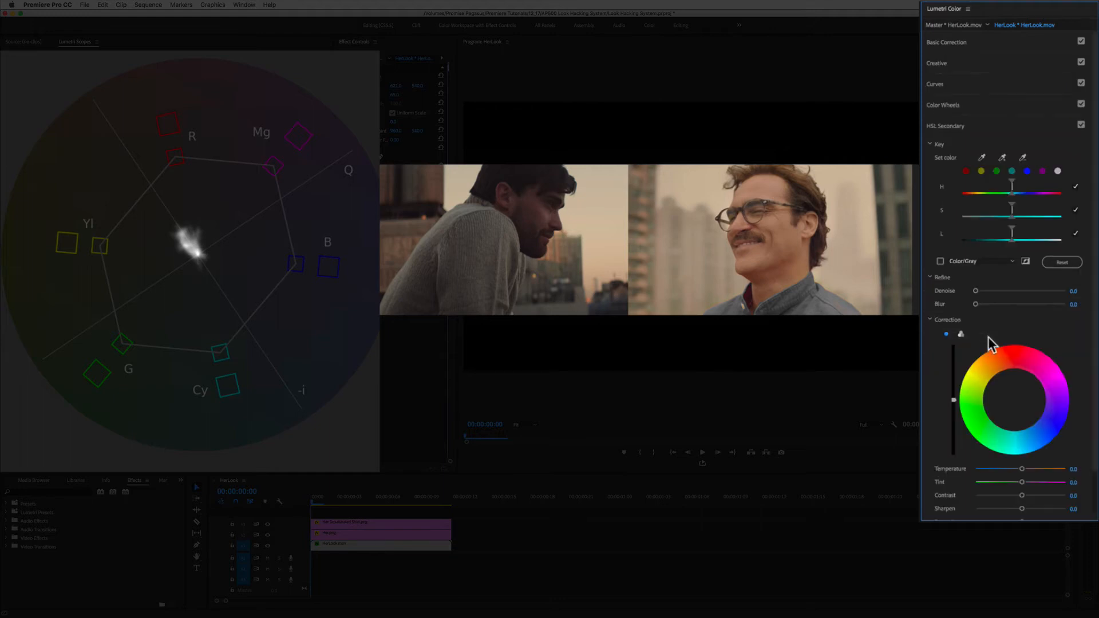
click(981, 158)
click(609, 208)
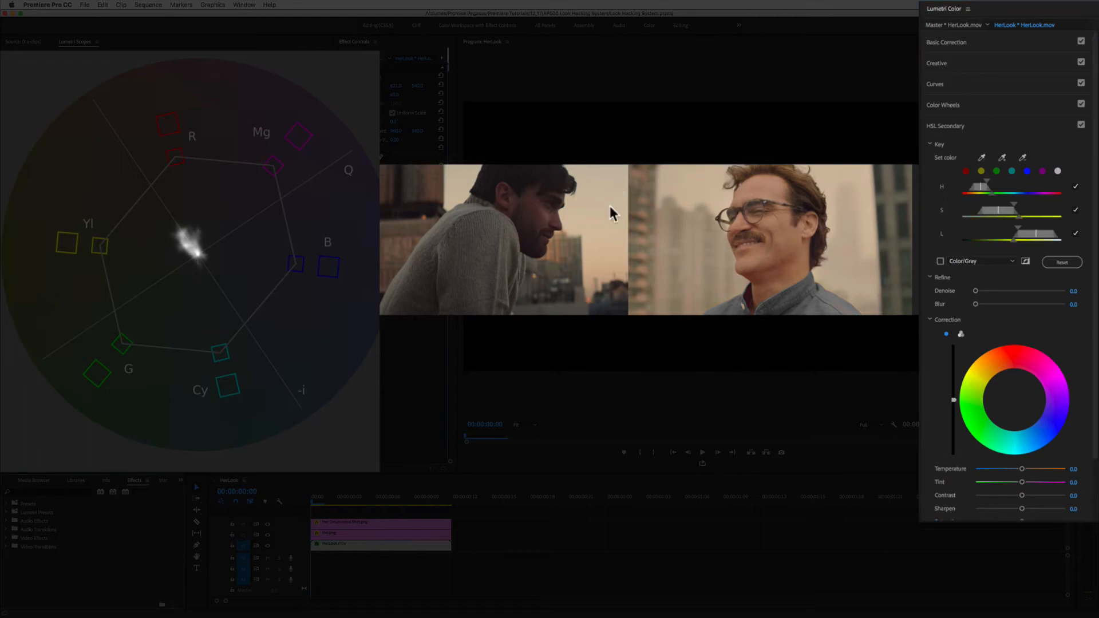
click(940, 261)
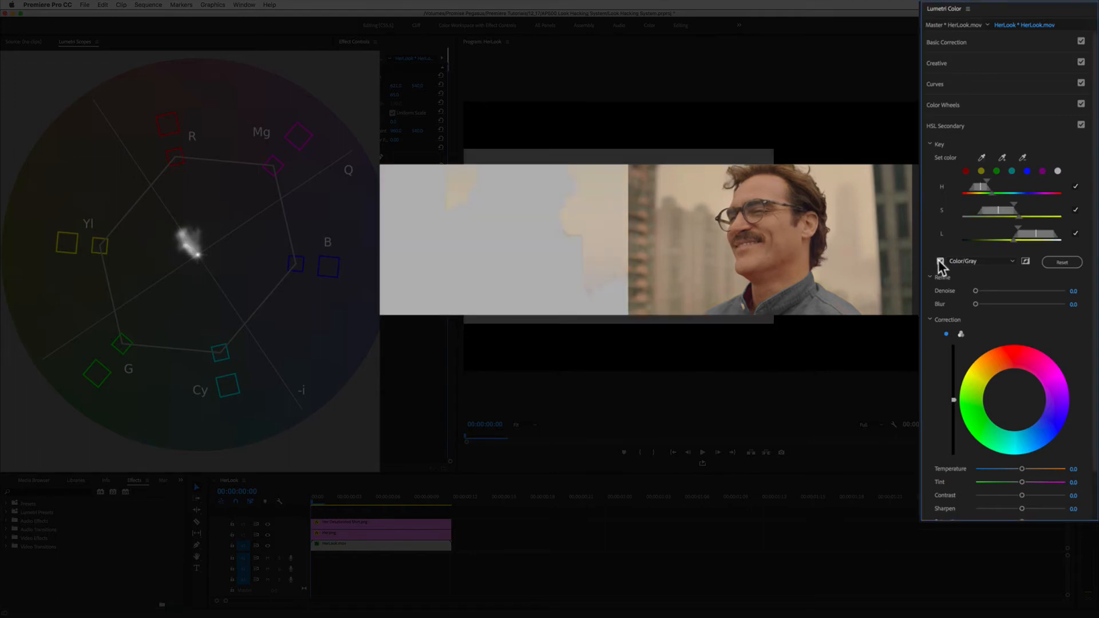
click(1002, 158)
click(599, 201)
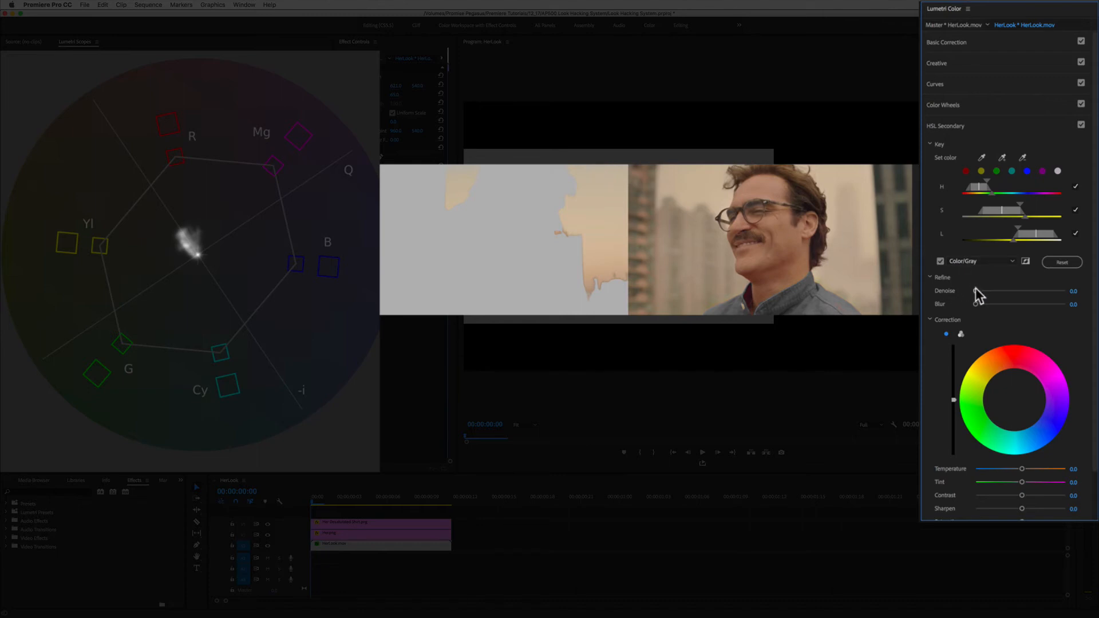
drag(976, 290, 993, 291)
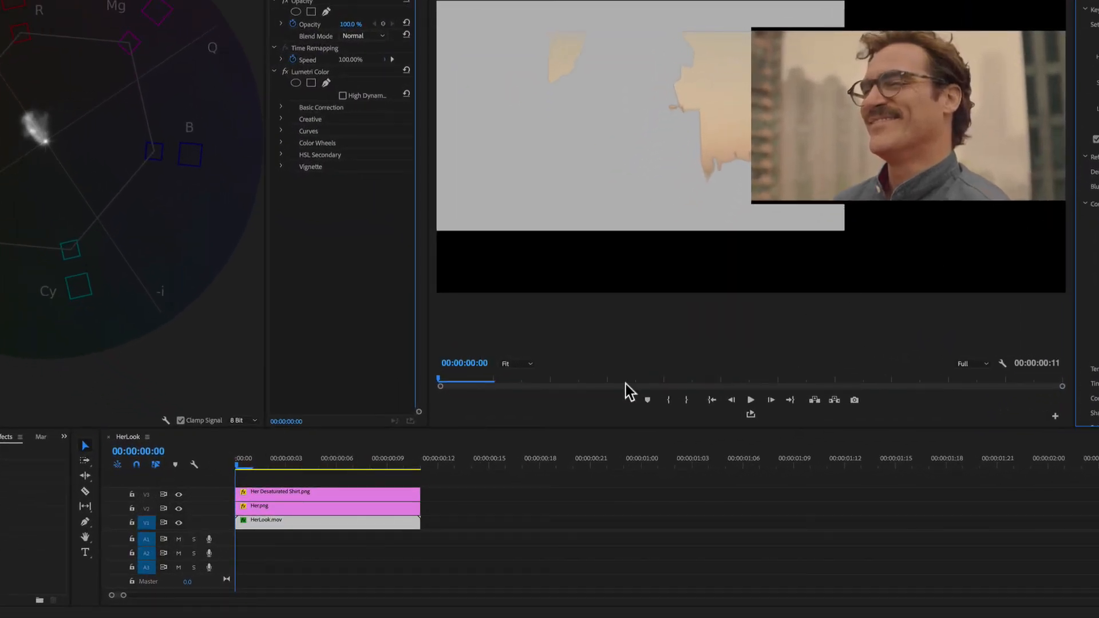
Draw a four-sided opacity mask around a sky patch on Her Desaturated Shirt.png and hide Her.png
click(335, 492)
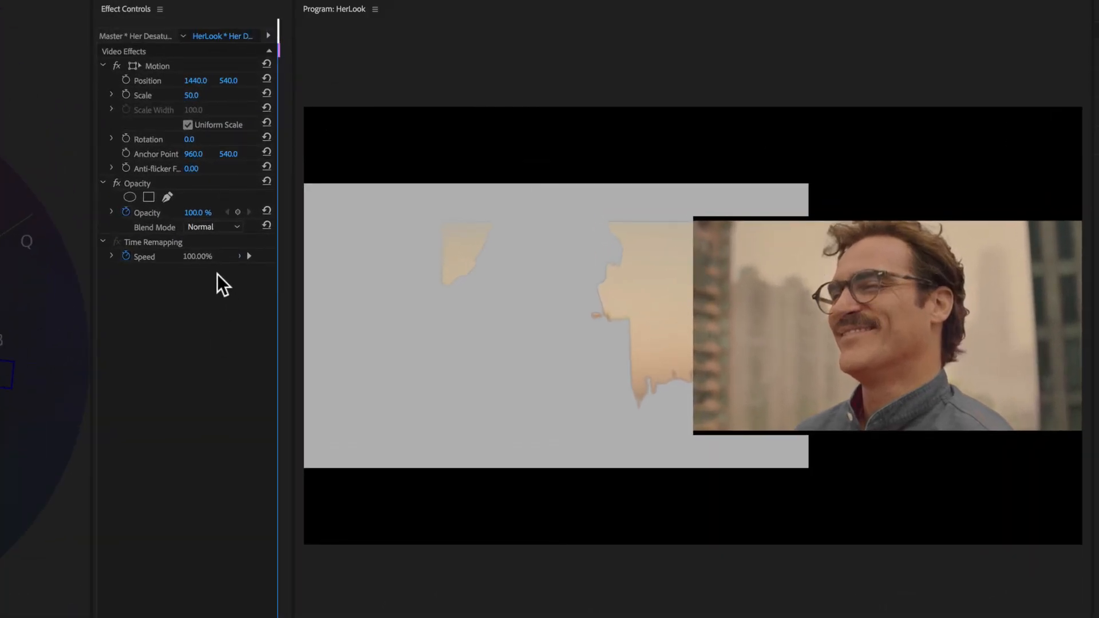
click(166, 196)
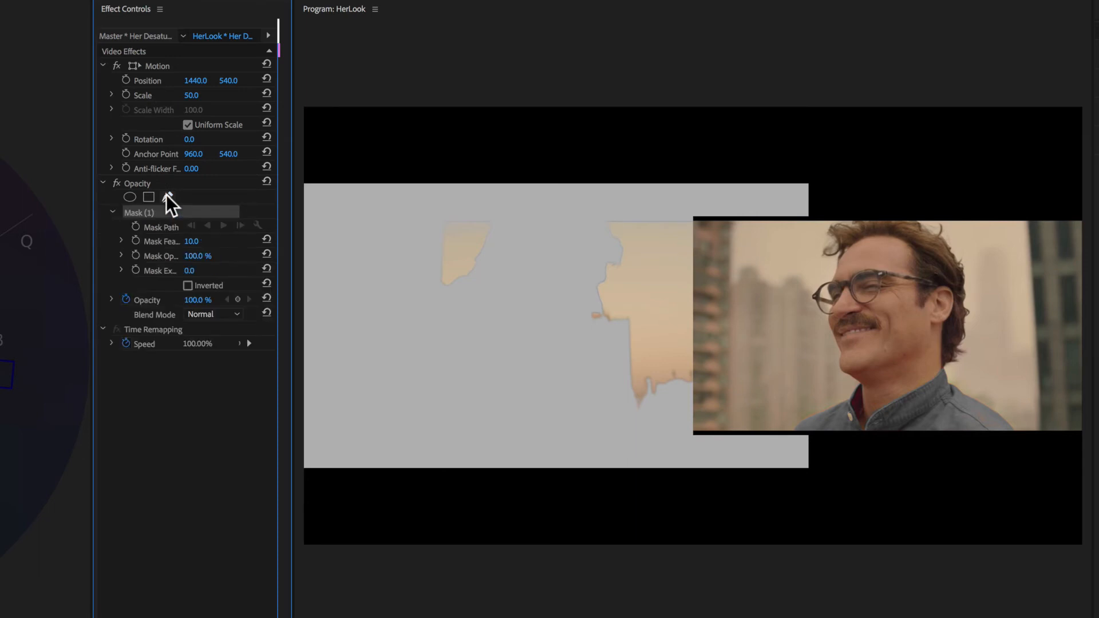
click(769, 230)
click(813, 265)
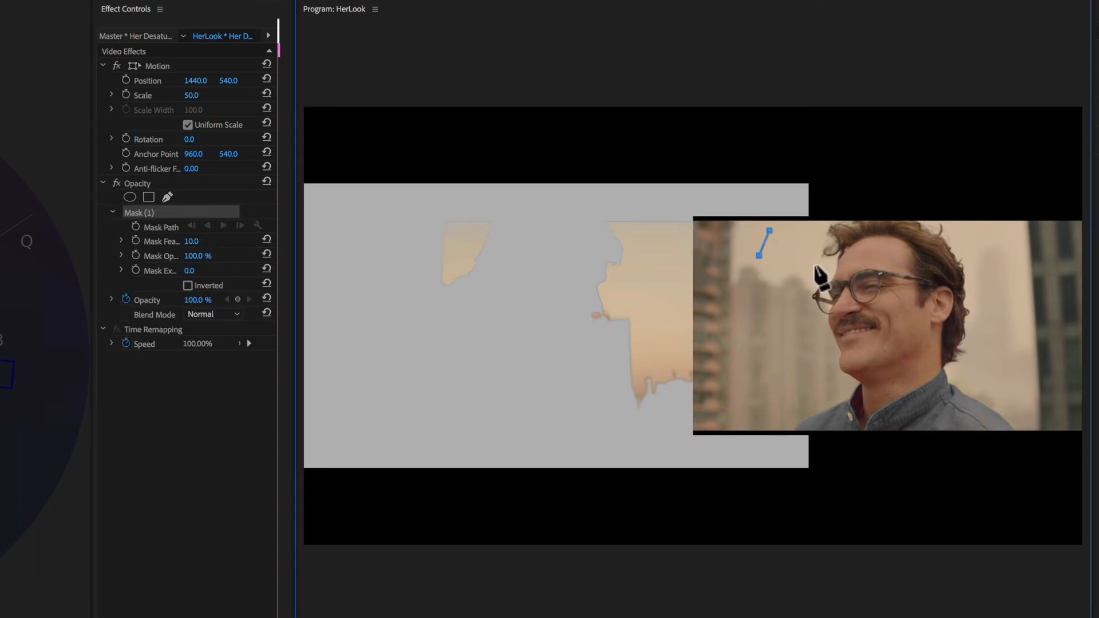
click(815, 228)
click(769, 228)
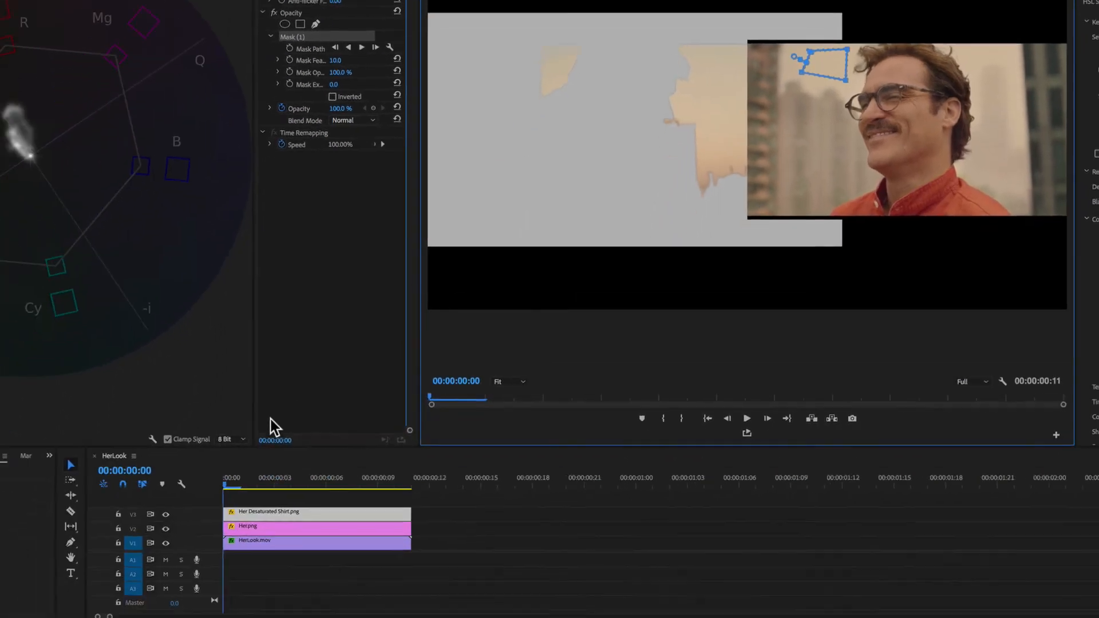
click(178, 508)
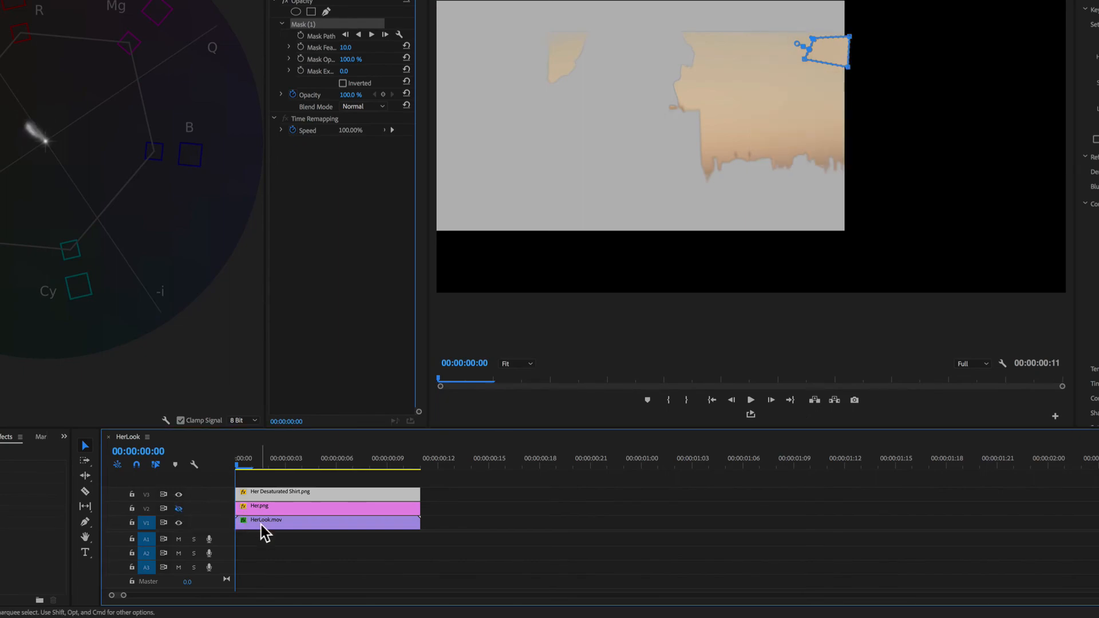
Correct HerLook.mov's keyed sky in HSL Secondary with temperature 50.3, tint -13.0 and saturation 45.2
click(262, 524)
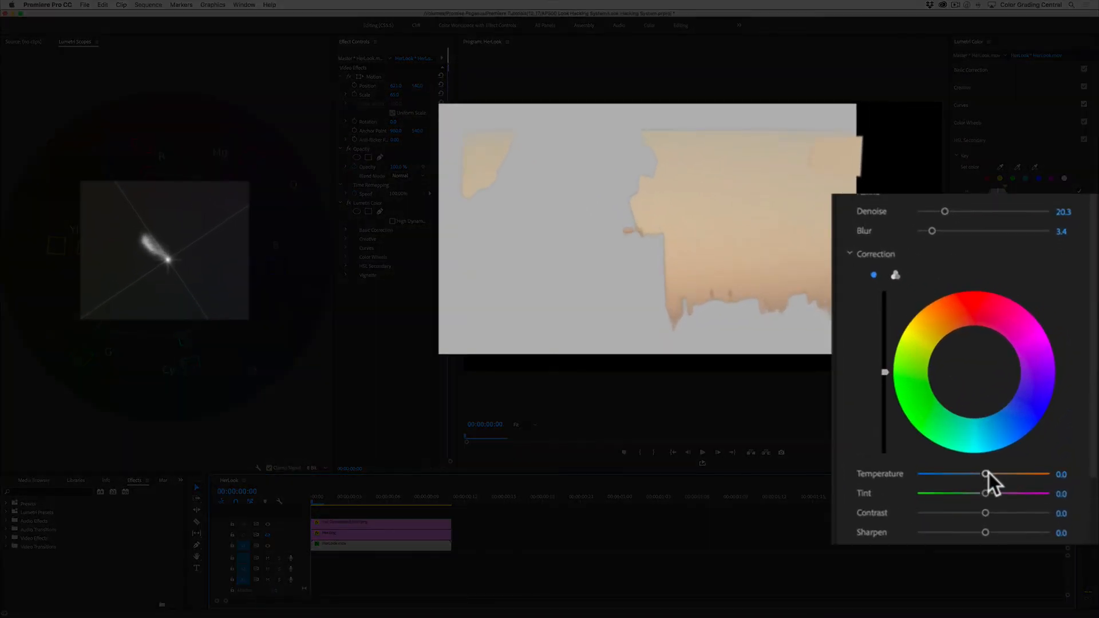
drag(987, 473, 945, 479)
scroll(974, 497, down, 3)
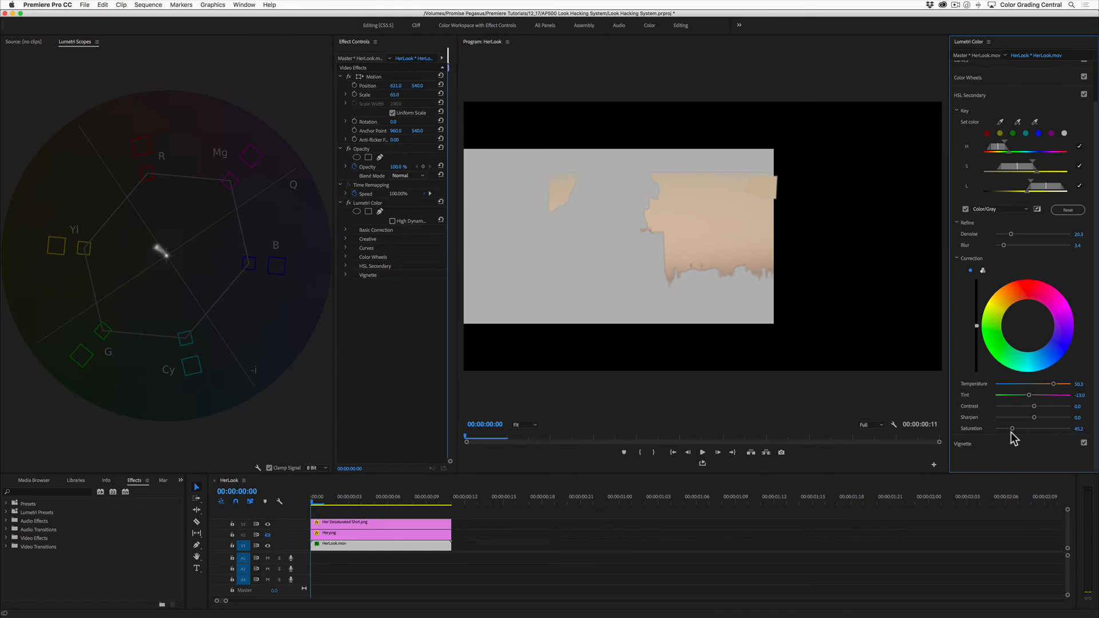
Turn off the key's mask preview and disable the masked Opacity effect on Her Desaturated Shirt.png
click(966, 209)
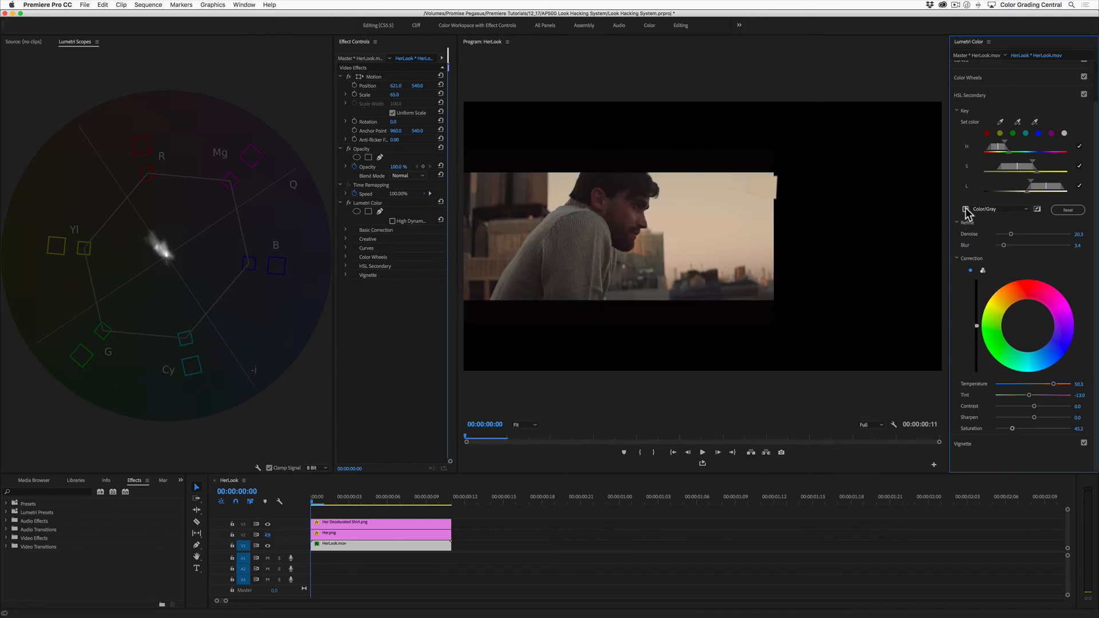
click(364, 522)
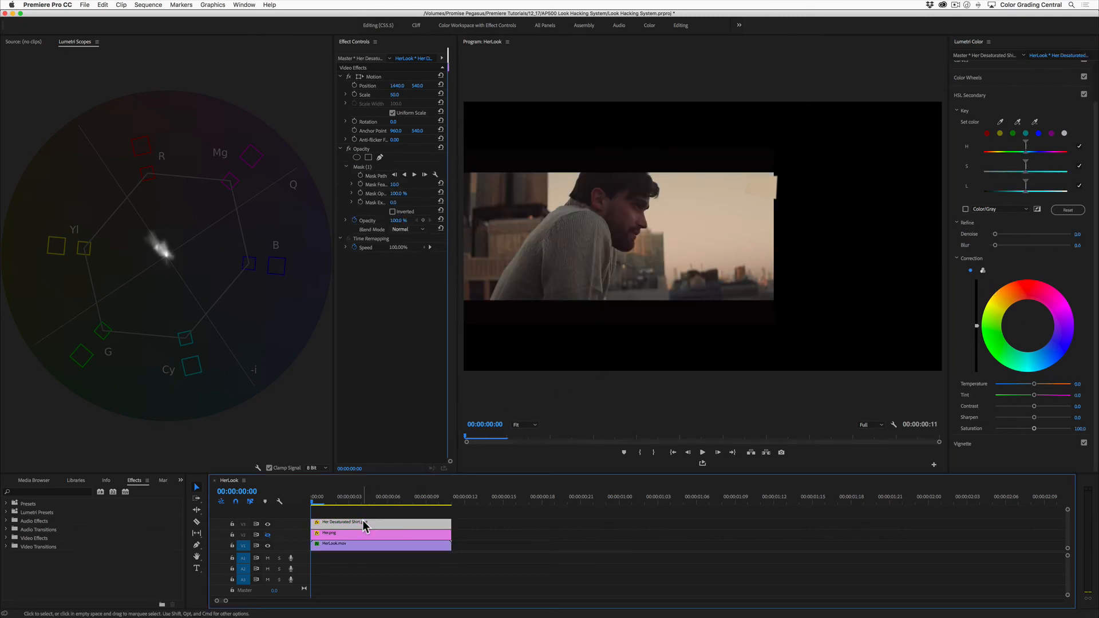
click(349, 149)
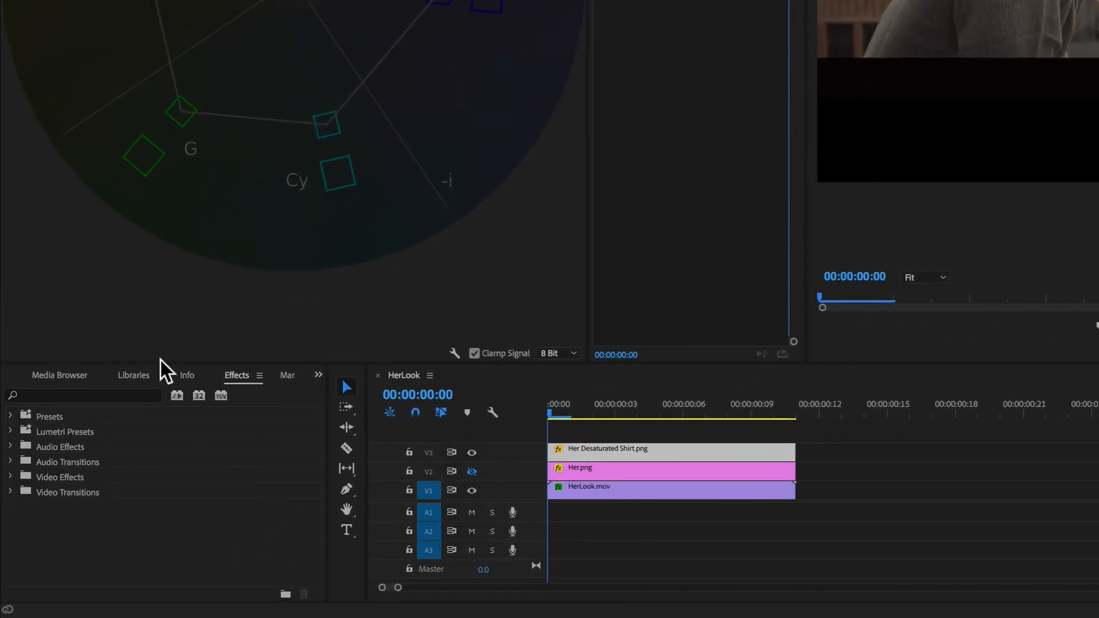
Find the Lumetri Color effect and apply a second instance of it to HerLook.mov
click(66, 491)
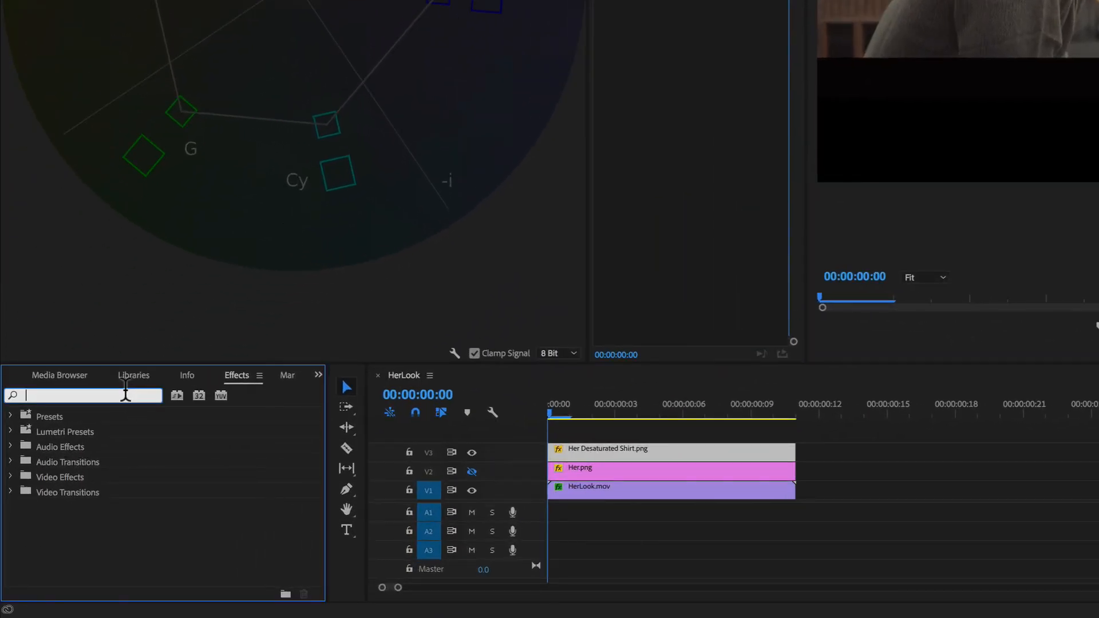
text(lumetri c)
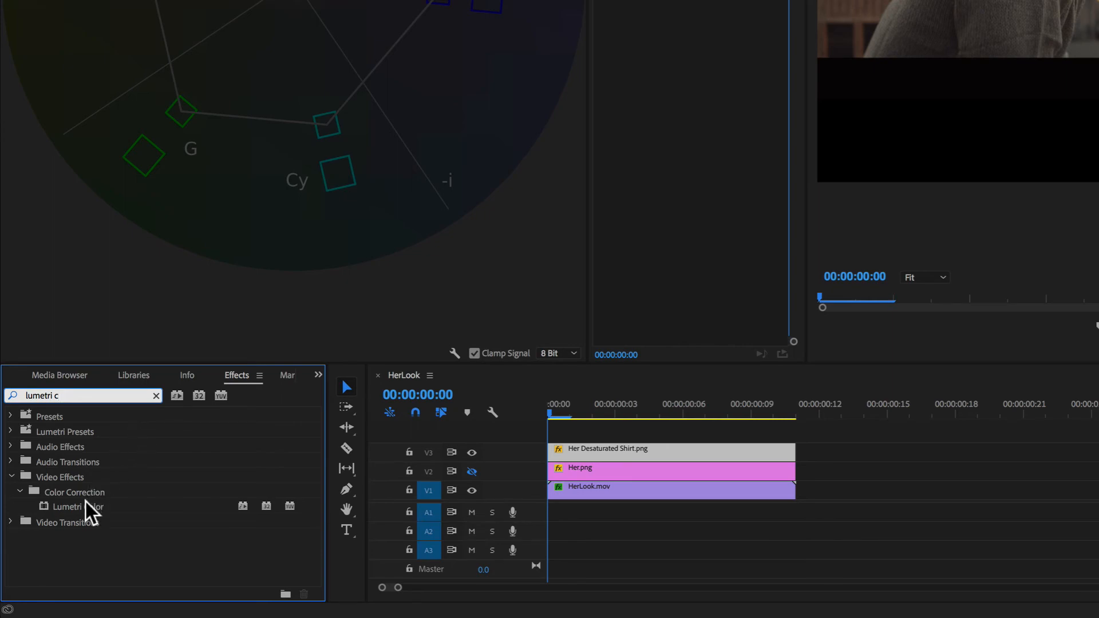
drag(80, 506, 555, 493)
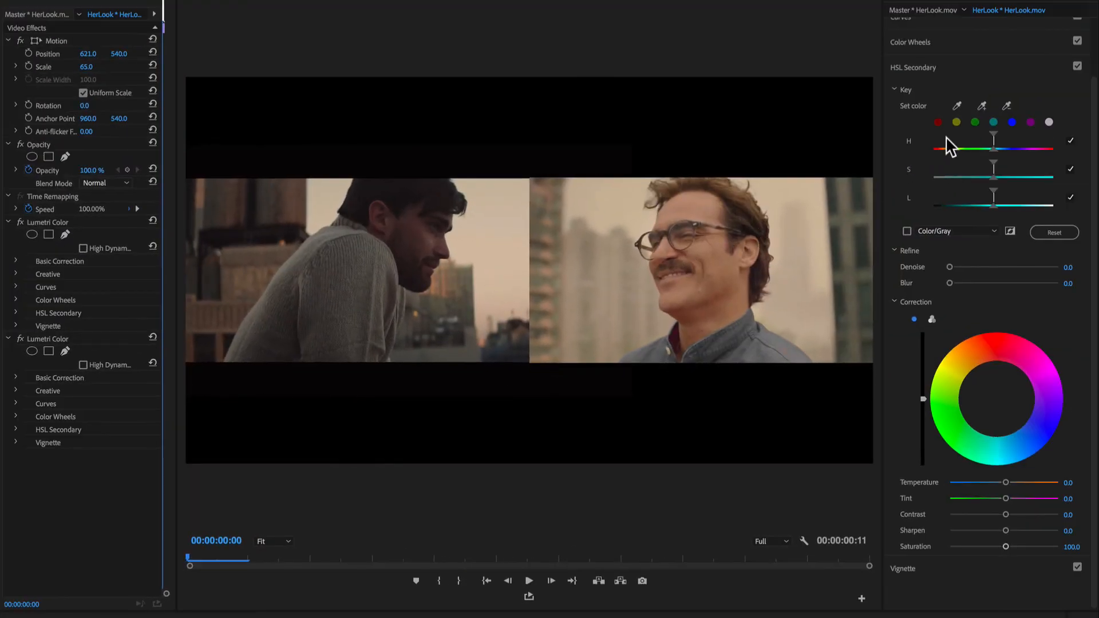
Key the man's facial skin in HSL Secondary using the mask preview, widen the saturation and luminance ranges, and refine with denoise 20.3 and blur 6.1
click(958, 106)
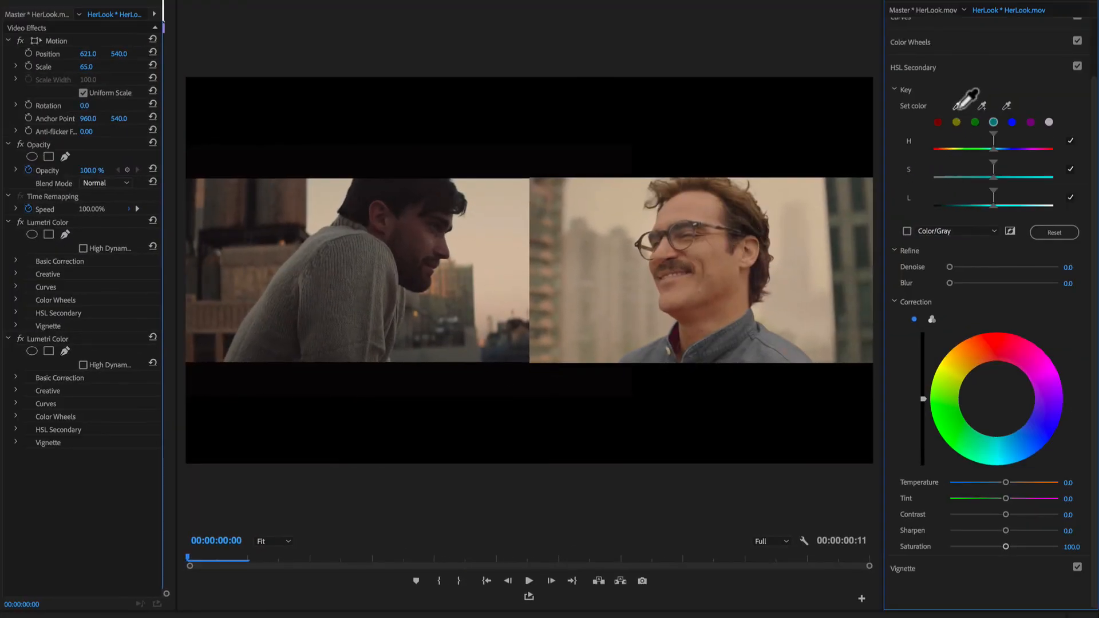
click(418, 239)
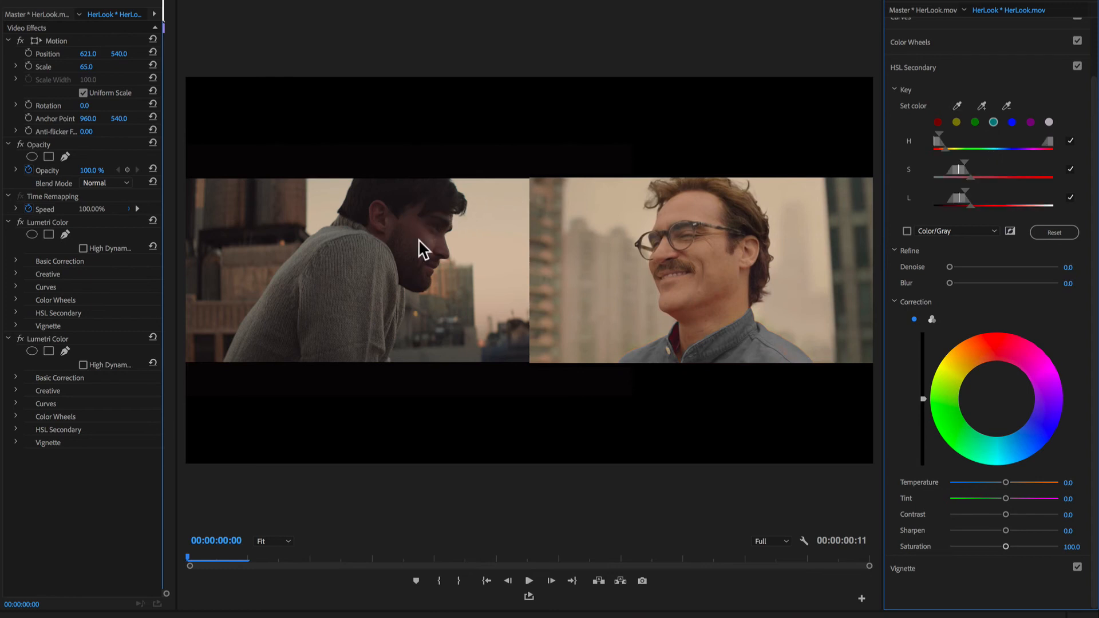
click(905, 232)
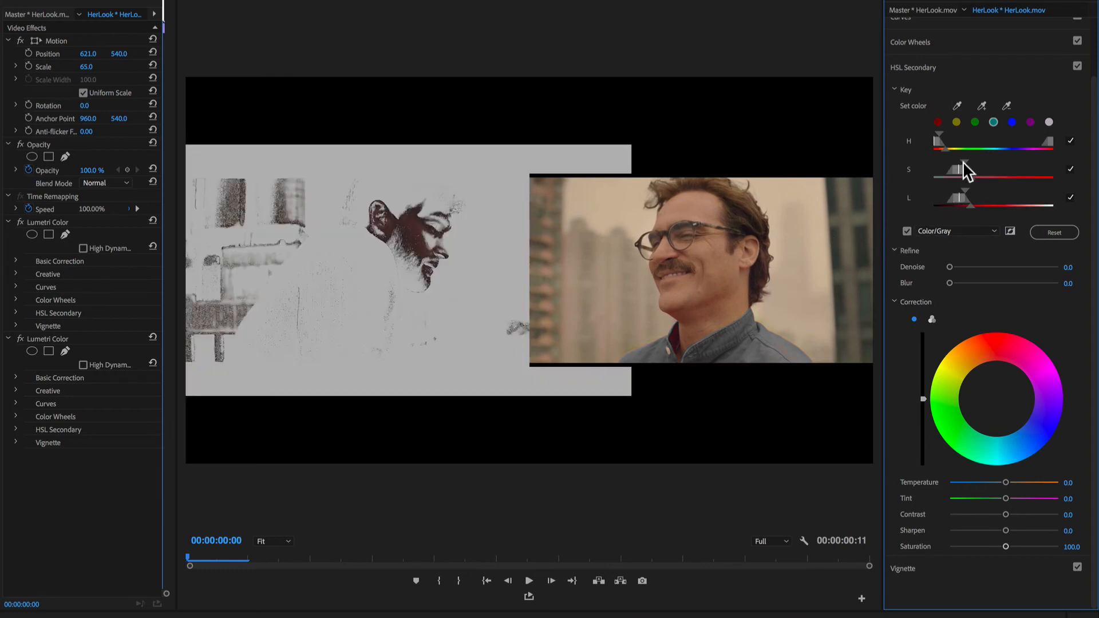
drag(963, 162, 971, 190)
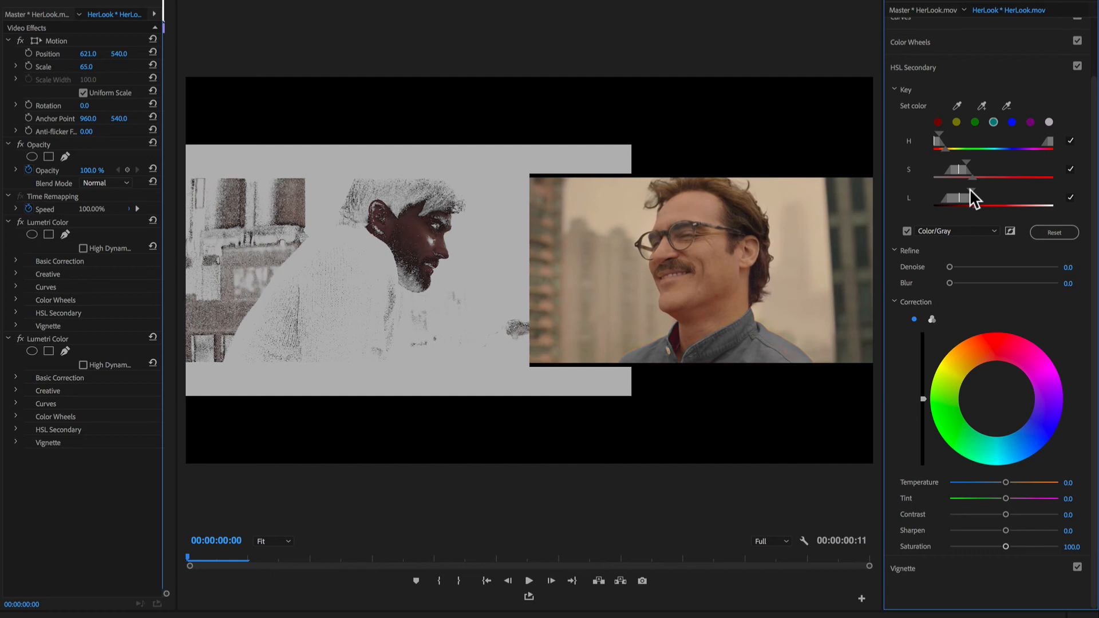
drag(951, 267, 971, 282)
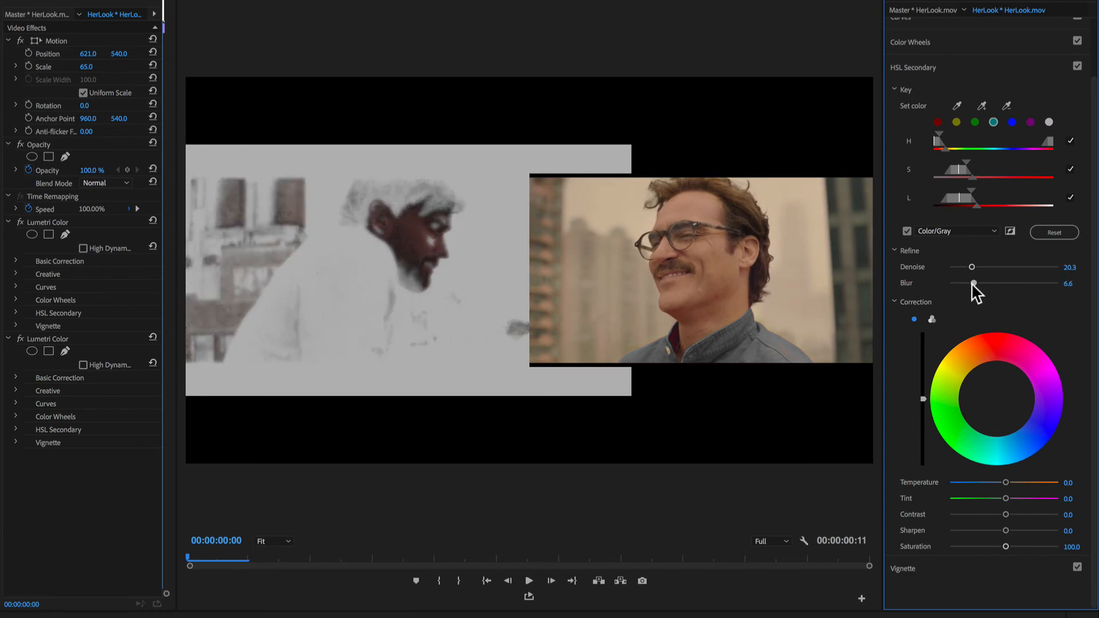
click(908, 230)
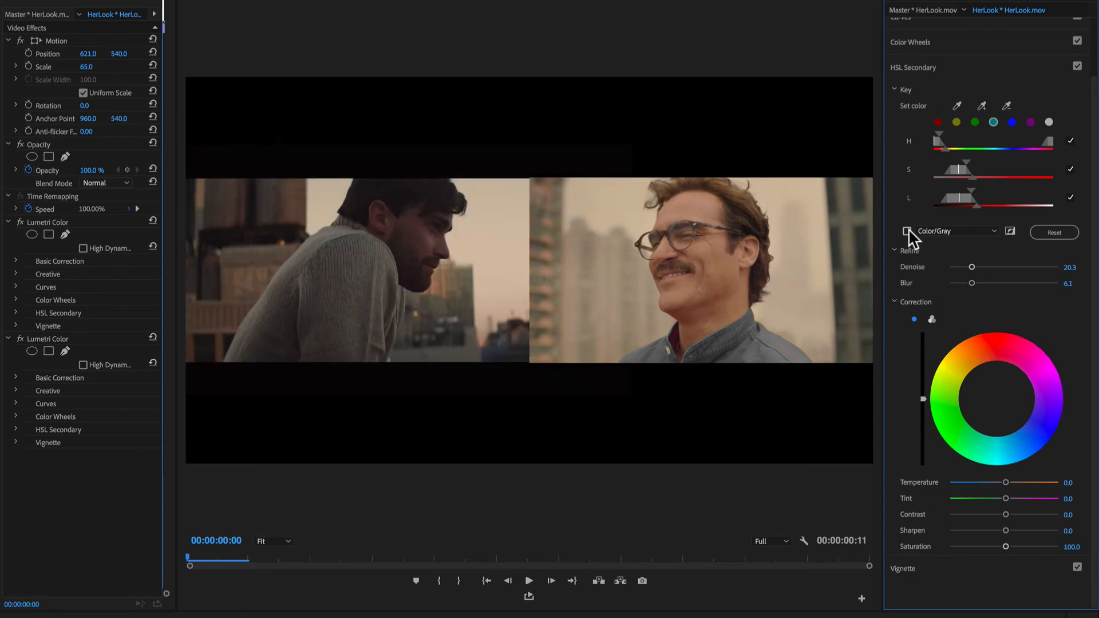
Switch the keyed skin's correction to three-way color wheels and brighten its midtones
click(932, 318)
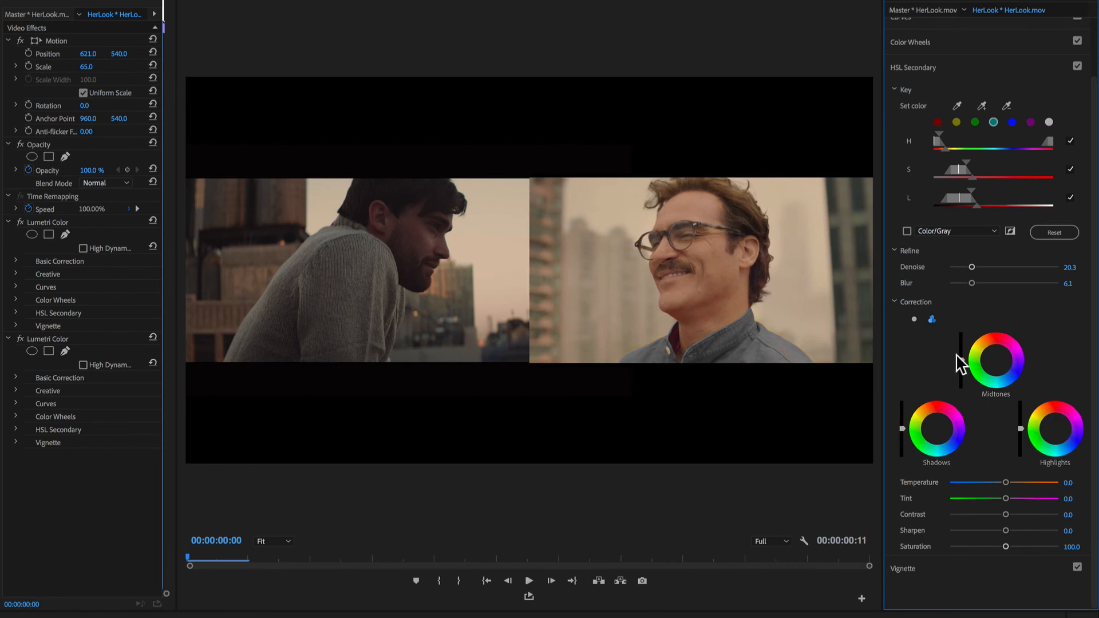
drag(962, 356, 962, 352)
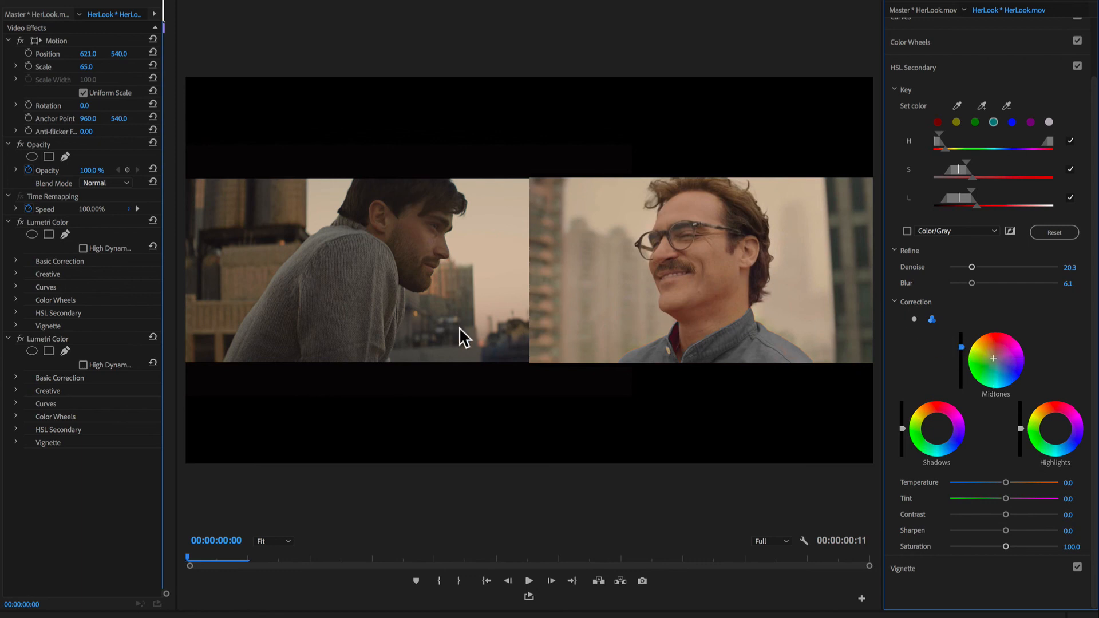
Fit an elliptical mask with feather 161.1 around the man's face on the second Lumetri Color effect and track it forward through the clip
click(32, 351)
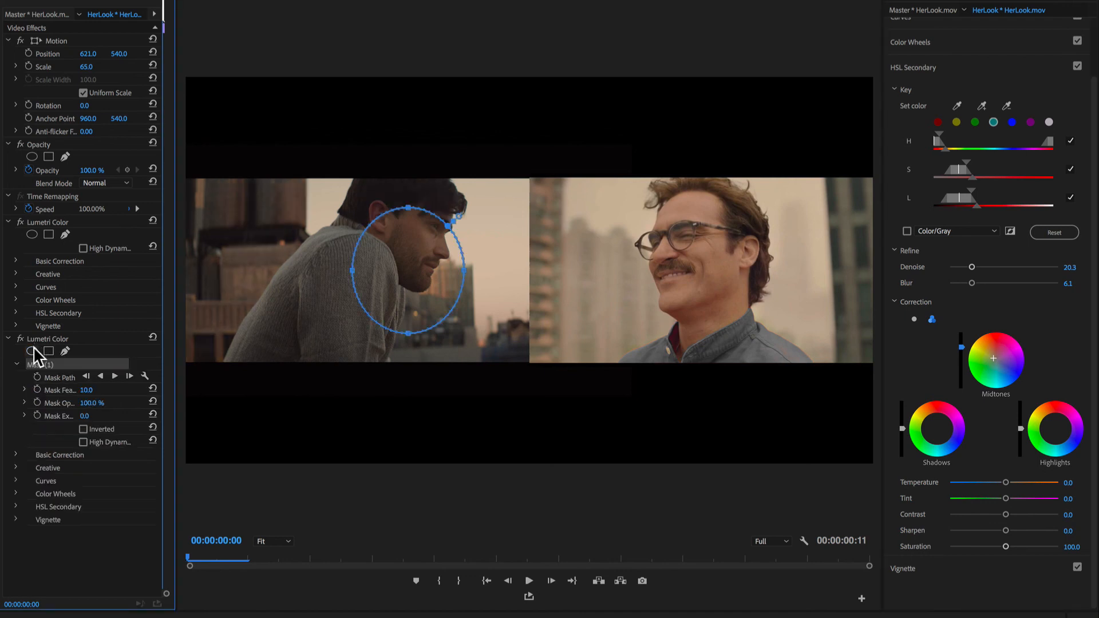
drag(378, 265, 386, 232)
drag(473, 236, 472, 248)
drag(360, 229, 359, 223)
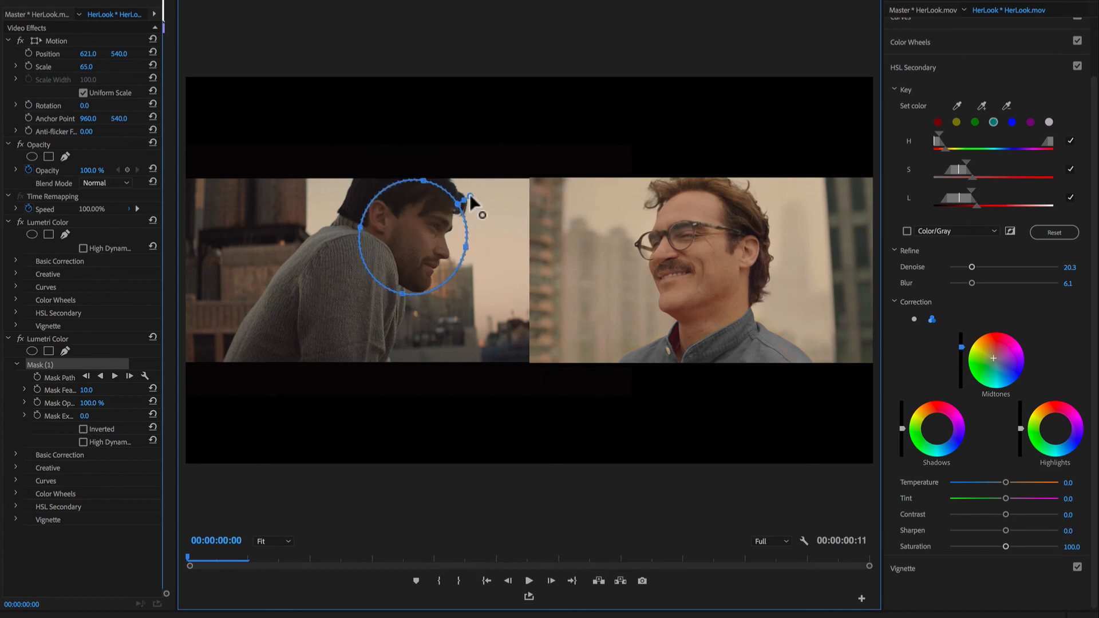
drag(482, 189, 491, 187)
click(115, 376)
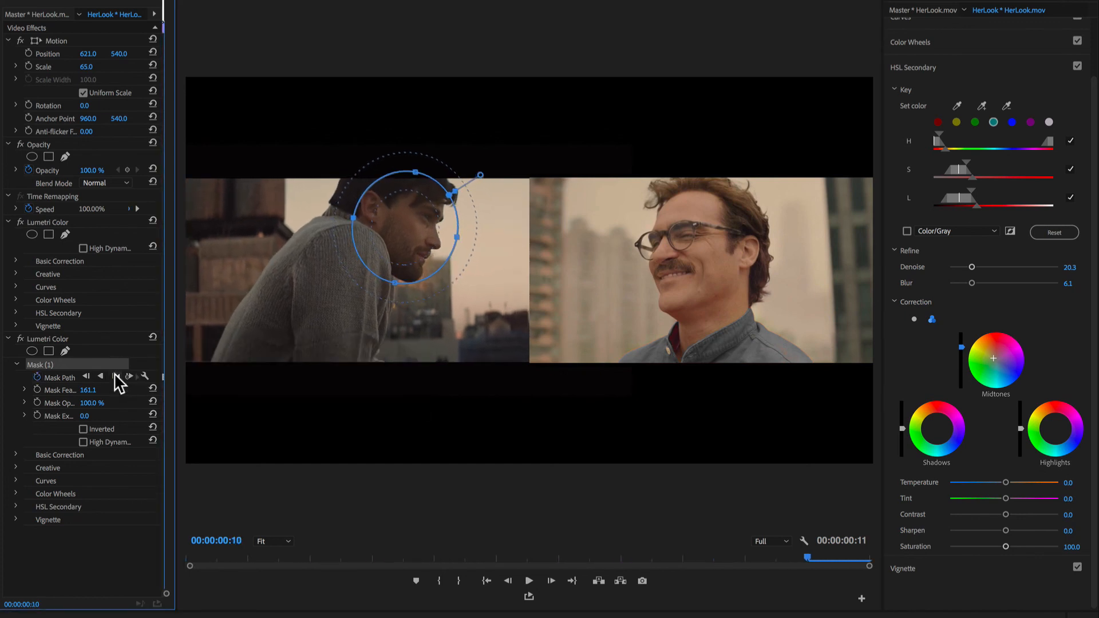
click(78, 616)
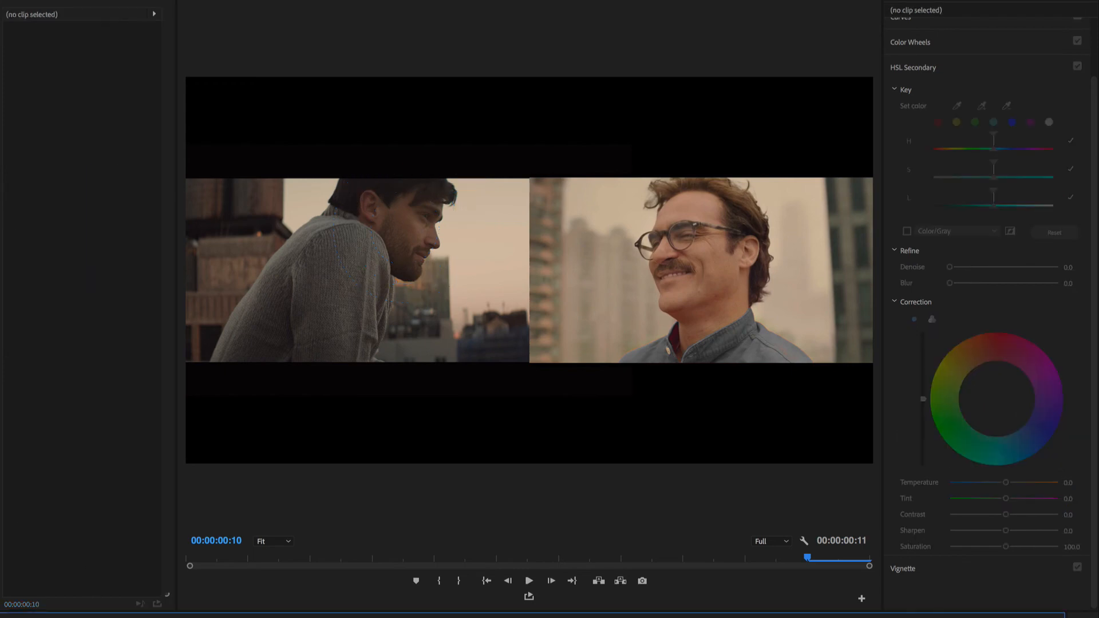